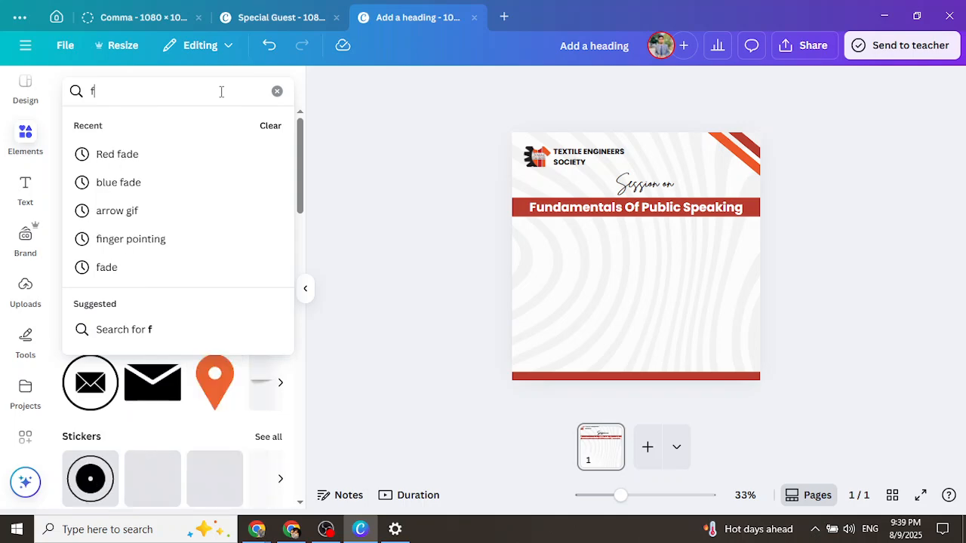
Switch to the Special Guest design, deleting and then restoring its red diagonal stripe
{"action": "key", "text": "BackSpace"}
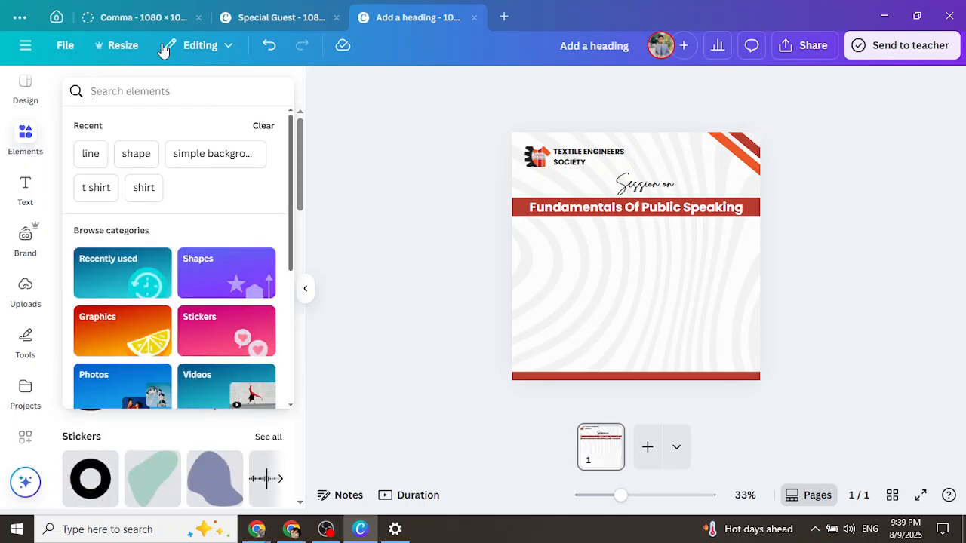
{"action": "left_click", "coordinate": [264, 15]}
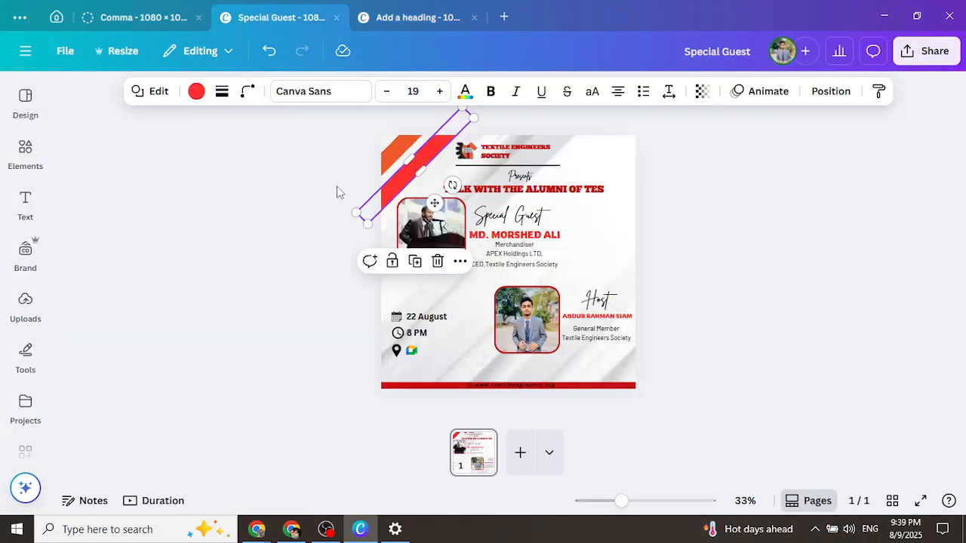
{"action": "left_click", "coordinate": [436, 261]}
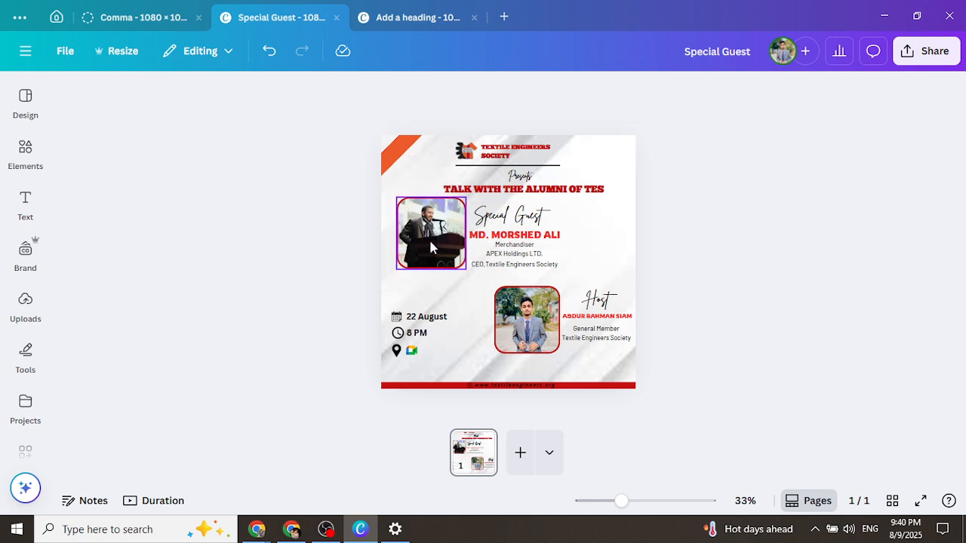
{"action": "left_click", "coordinate": [269, 51]}
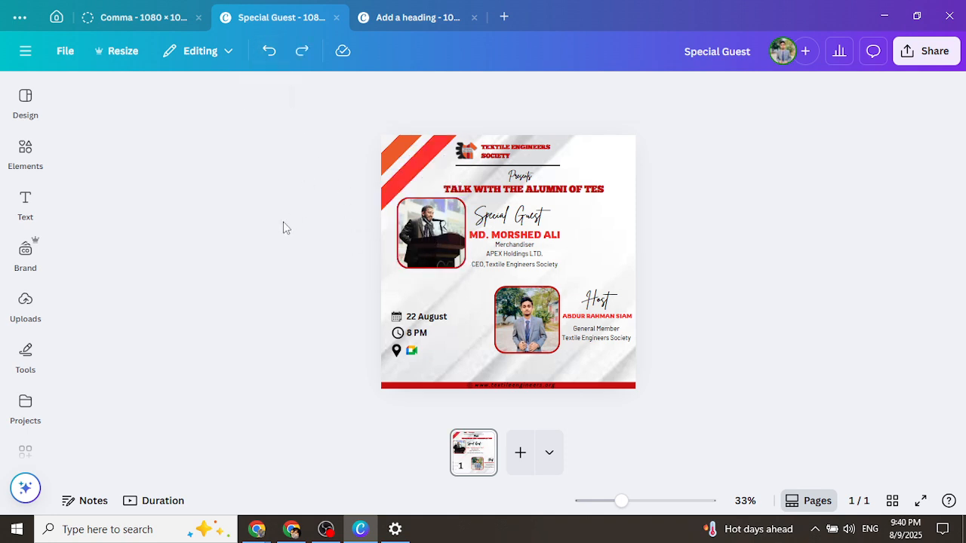
Remove the speaker photo from its frame, then undo to put it back
{"action": "left_click", "coordinate": [424, 237]}
{"action": "left_click", "coordinate": [454, 167]}
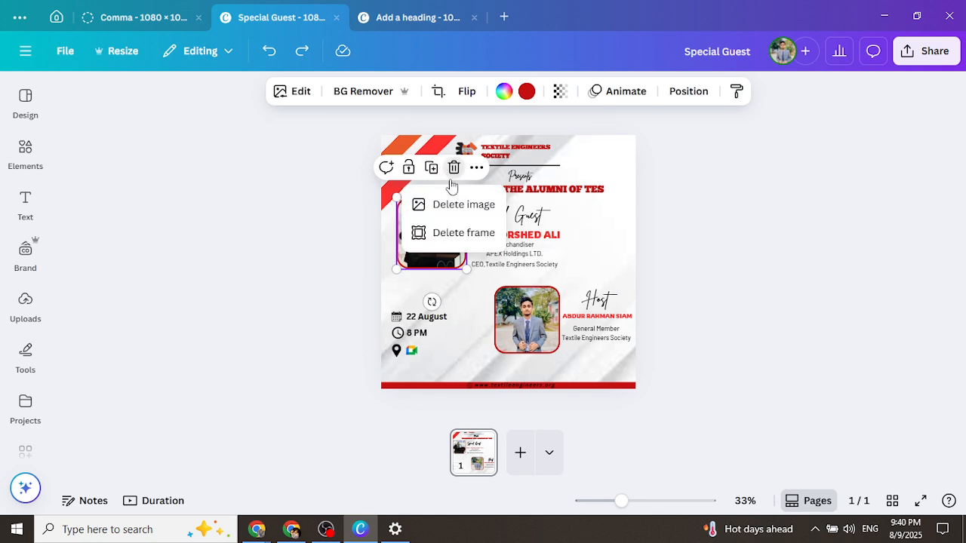
{"action": "left_click", "coordinate": [442, 204]}
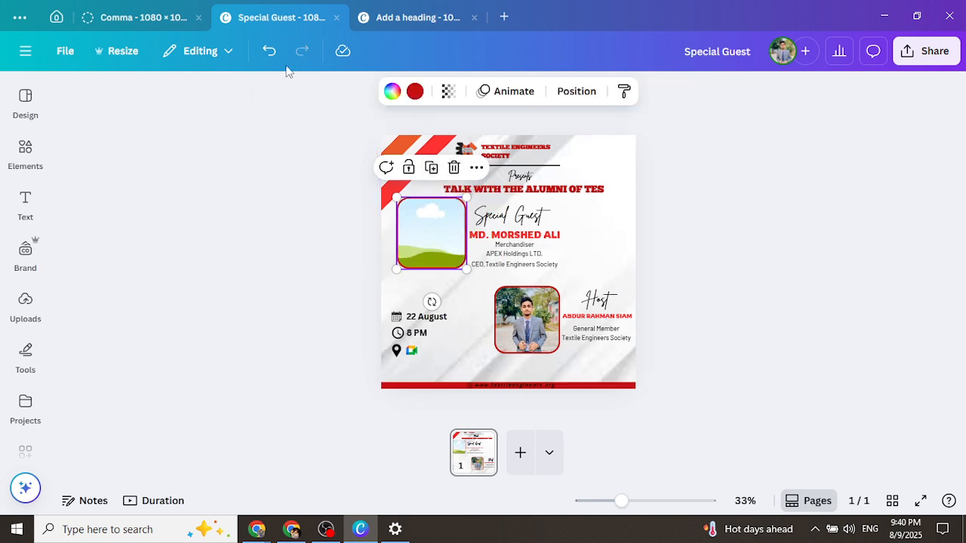
{"action": "key", "text": "ctrl+z"}
{"action": "left_click", "coordinate": [23, 208]}
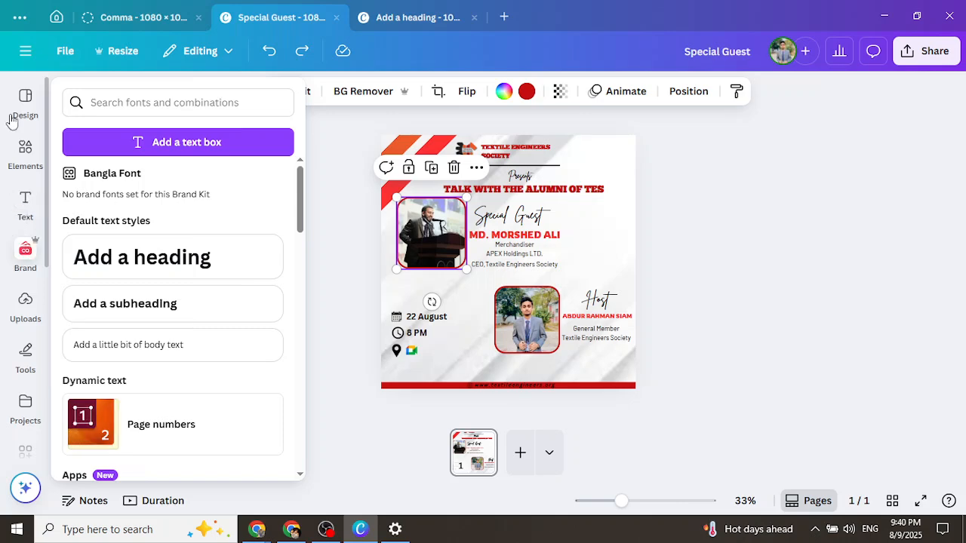
{"action": "left_click", "coordinate": [24, 148]}
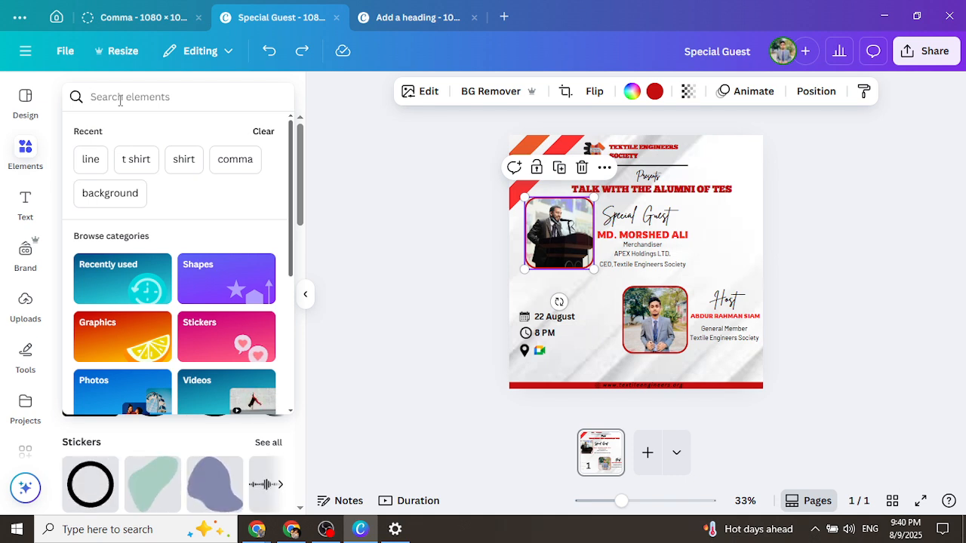
Search elements for 'frame' and add a 273×273 square frame beside the guest's name
{"action": "type", "text": "fr"}
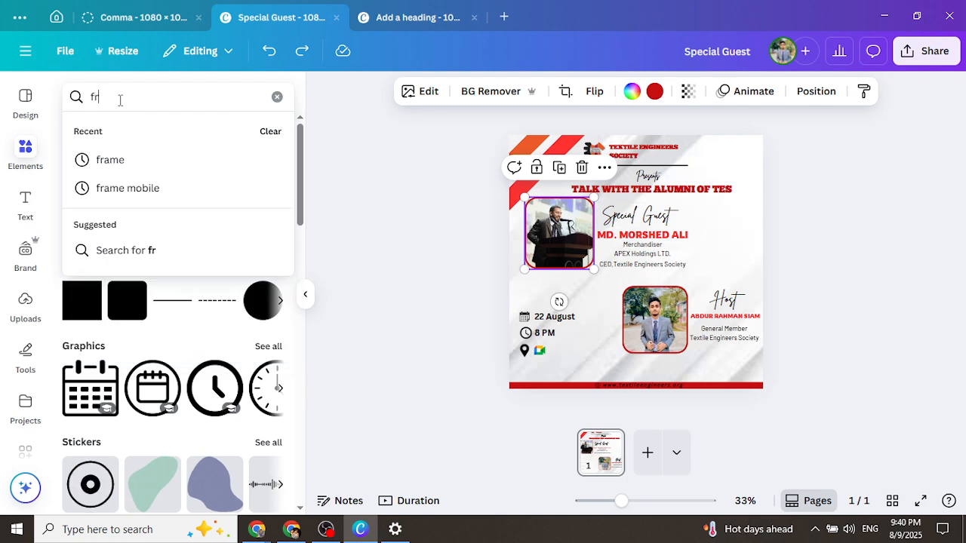
{"action": "type", "text": "ame"}
{"action": "key", "text": "Return"}
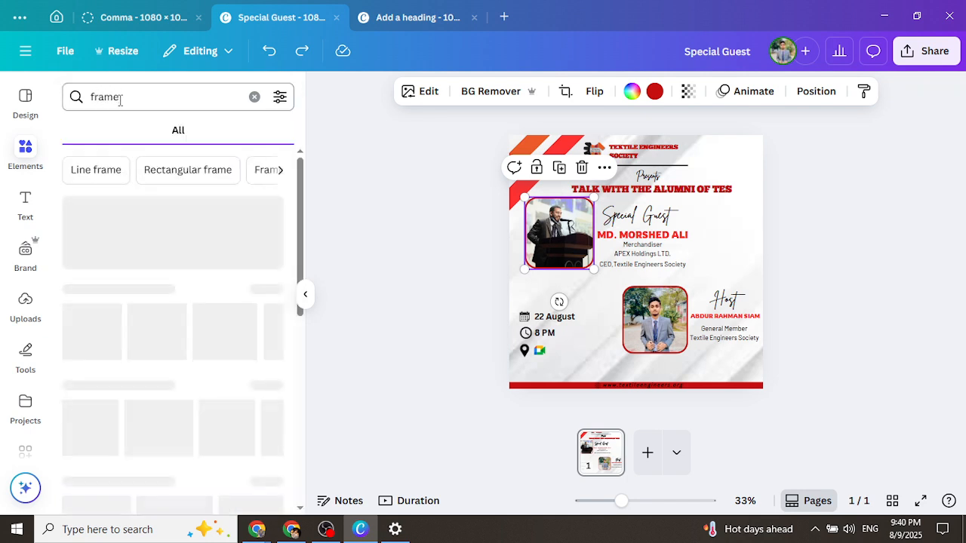
{"action": "left_click", "coordinate": [80, 344]}
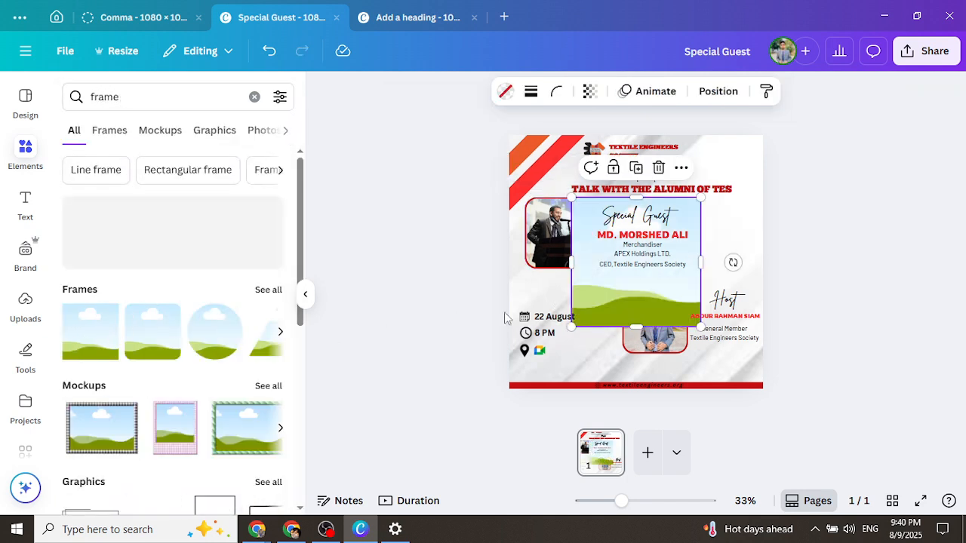
{"action": "left_click_drag", "start_coordinate": [700, 326], "coordinate": [756, 245]}
{"action": "left_click", "coordinate": [820, 263]}
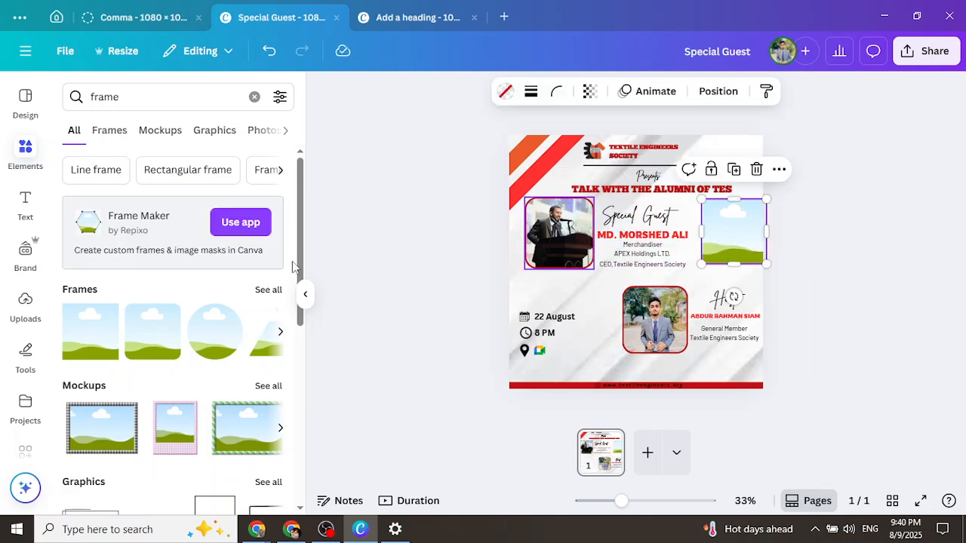
{"action": "left_click", "coordinate": [25, 300]}
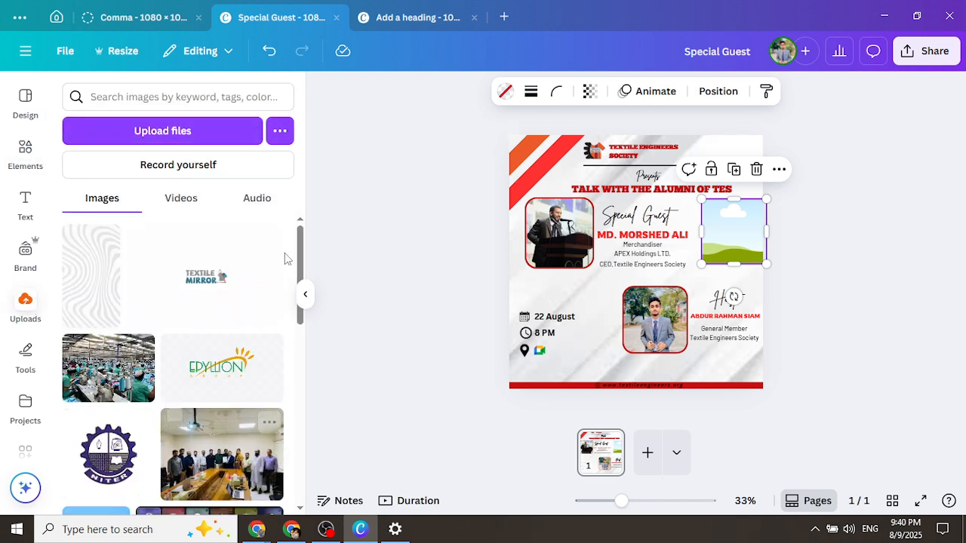
Drop the blue-shirt portrait into the frame and give it an 11-weight dark red border
{"action": "left_click_drag", "start_coordinate": [300, 257], "coordinate": [306, 345]}
{"action": "left_click_drag", "start_coordinate": [81, 284], "coordinate": [721, 237]}
{"action": "left_click", "coordinate": [742, 250]}
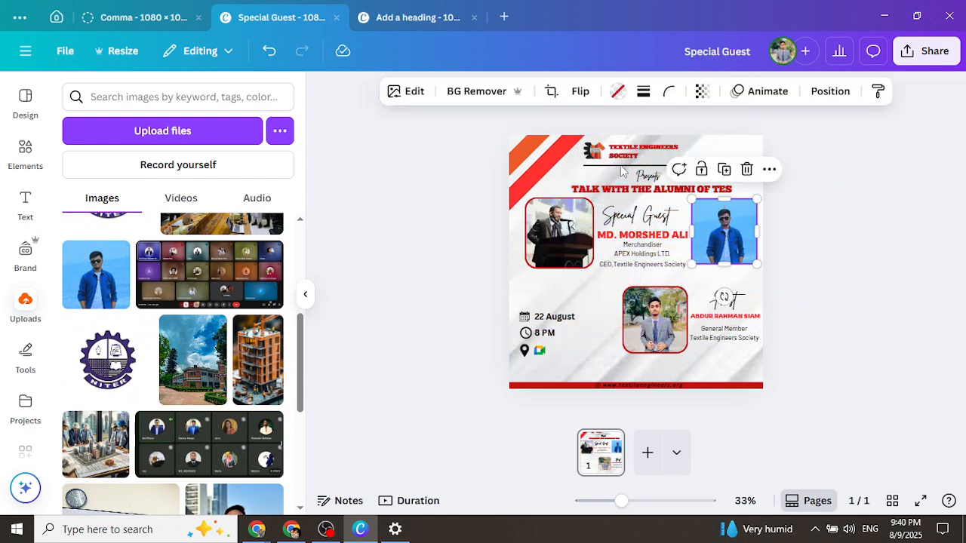
{"action": "left_click", "coordinate": [644, 93]}
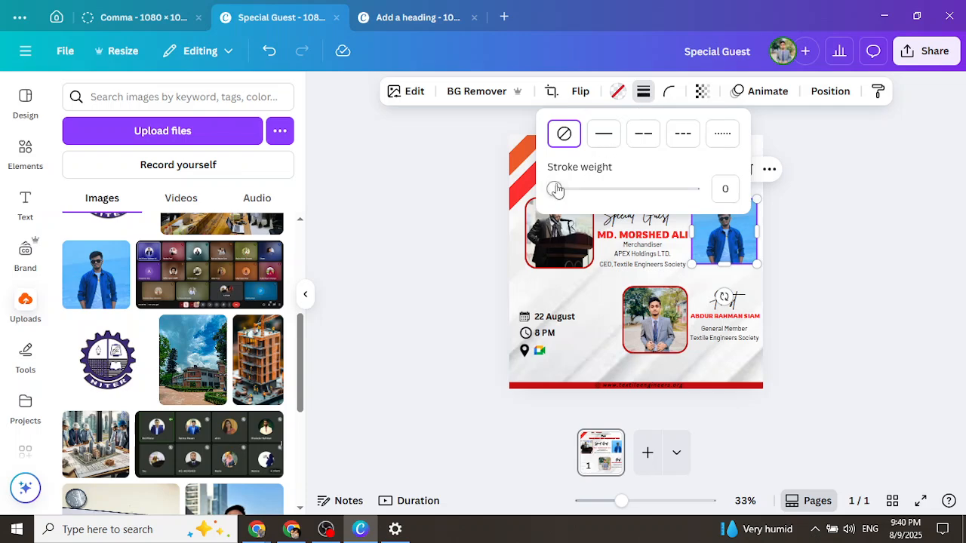
{"action": "left_click_drag", "start_coordinate": [556, 190], "coordinate": [572, 192]}
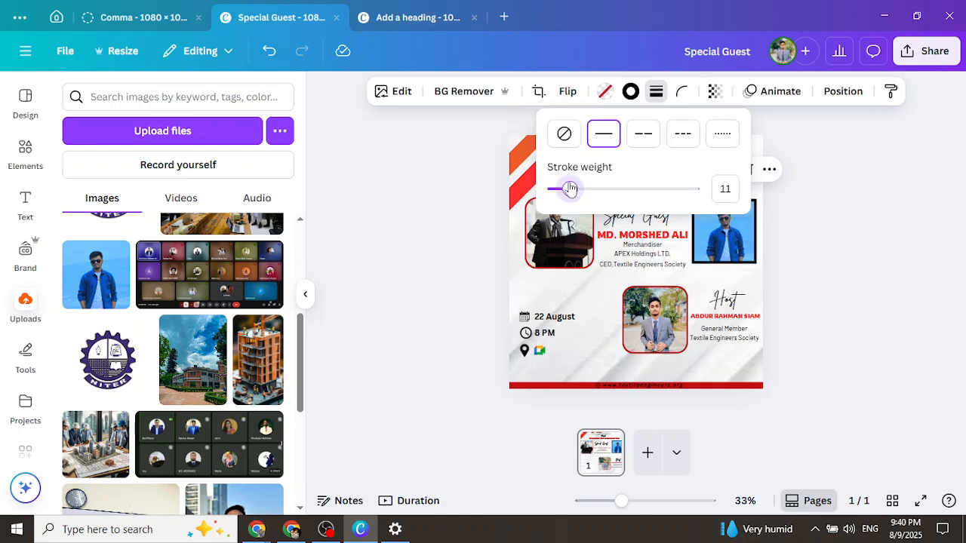
{"action": "left_click", "coordinate": [631, 93]}
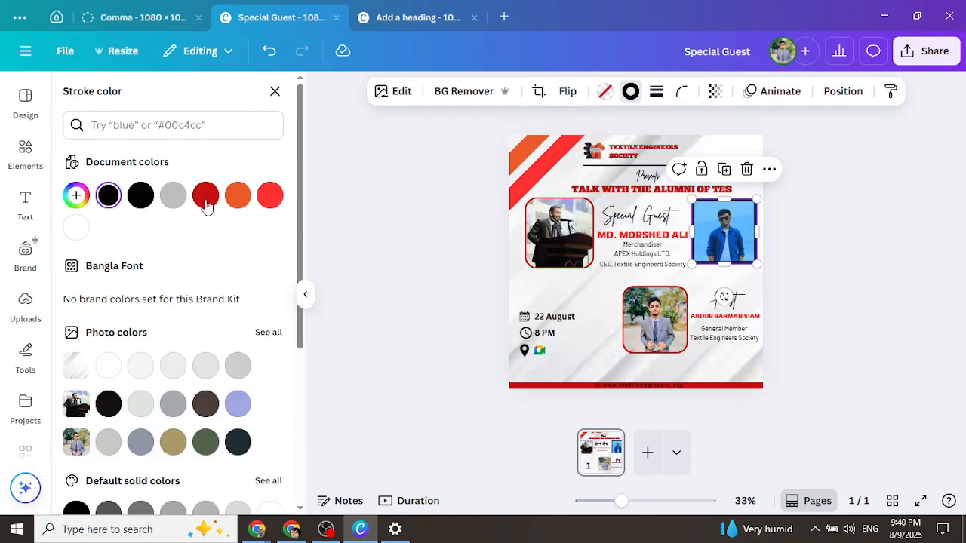
{"action": "left_click", "coordinate": [205, 196]}
Remove the portrait from the frame, then delete the empty frame
{"action": "left_click", "coordinate": [746, 169]}
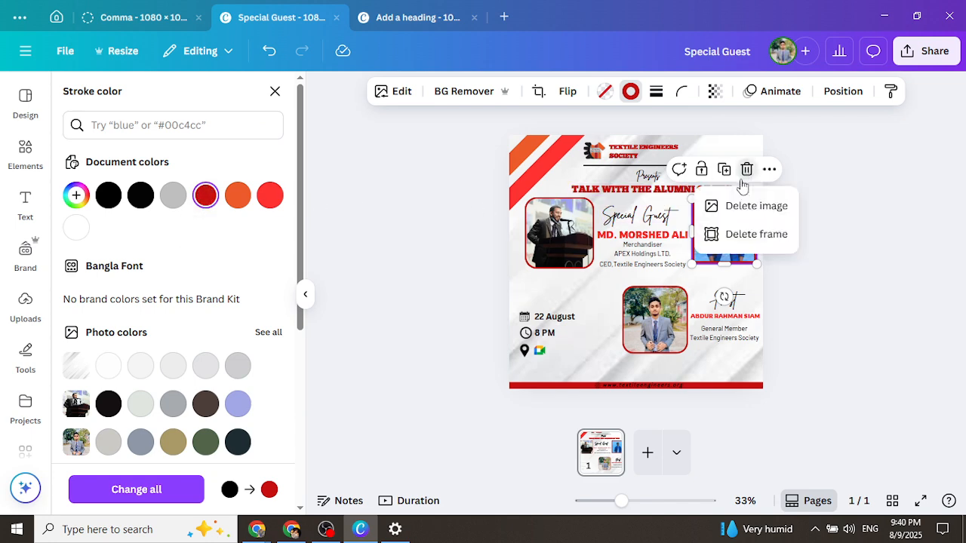
{"action": "left_click", "coordinate": [758, 209]}
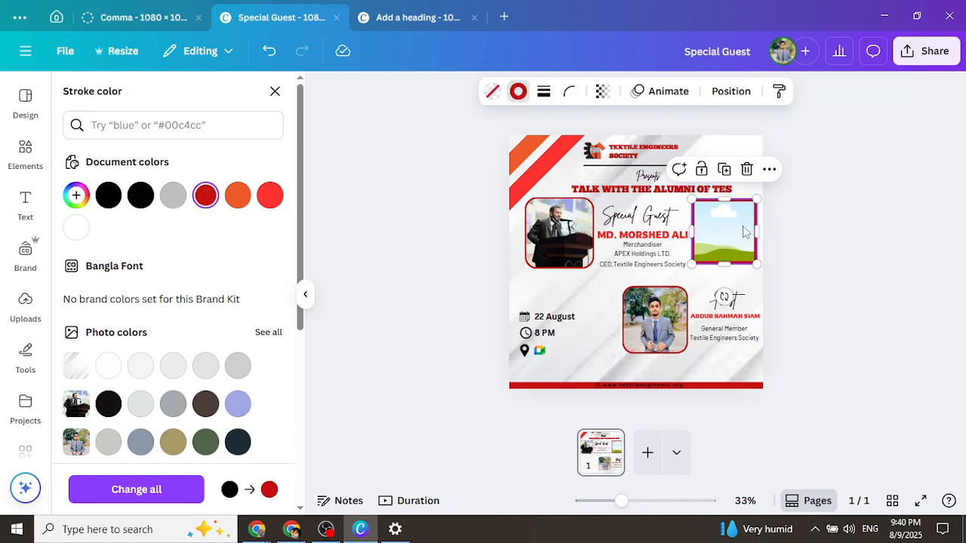
{"action": "left_click", "coordinate": [747, 170]}
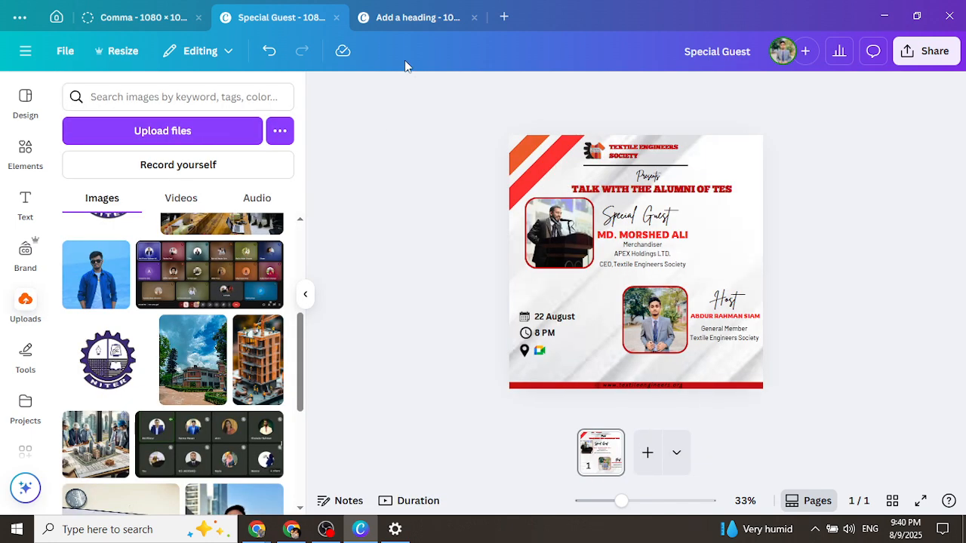
On the Public Speaking poster, add a red rectangle shaped into a 324×78 bar, lower left
{"action": "left_click", "coordinate": [382, 20]}
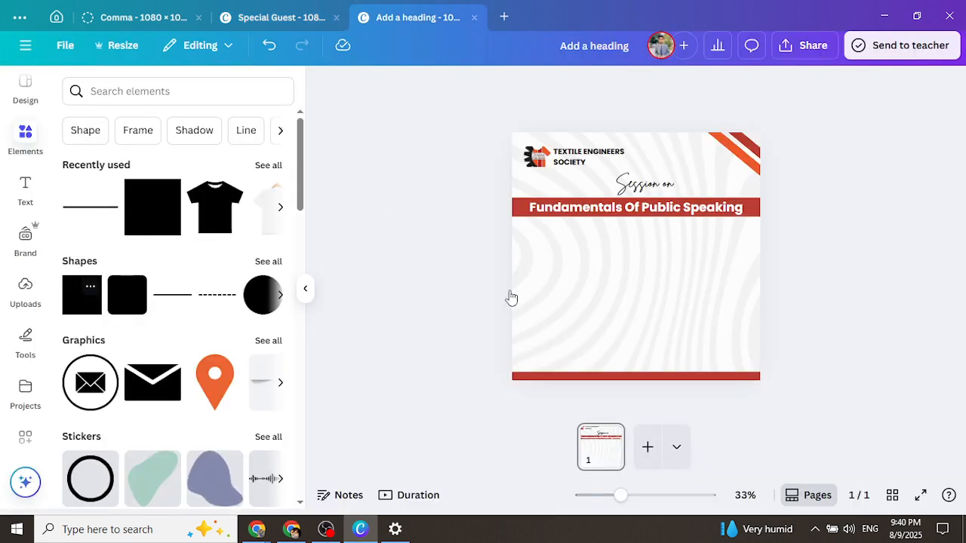
{"action": "key", "text": "ctrl+v"}
{"action": "left_click_drag", "start_coordinate": [632, 294], "coordinate": [634, 233]}
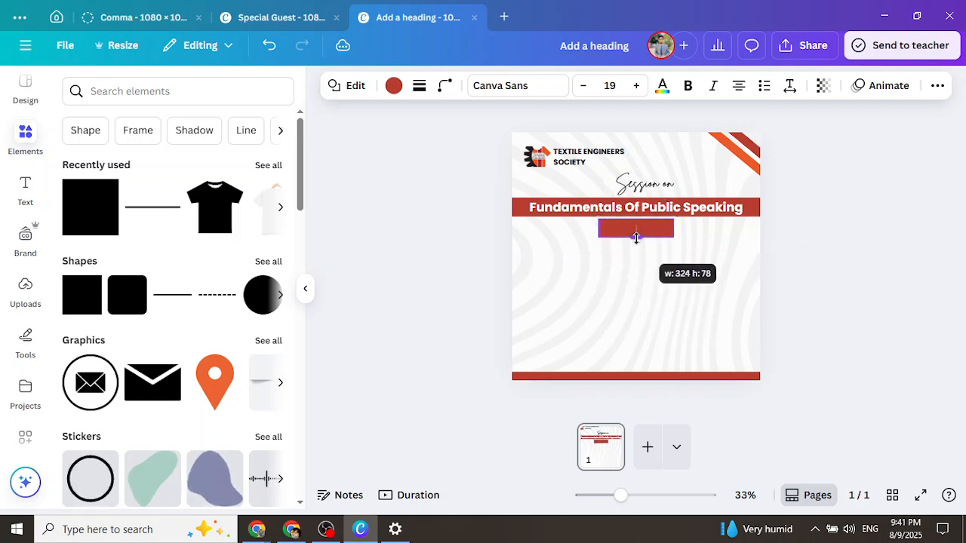
{"action": "left_click_drag", "start_coordinate": [649, 270], "coordinate": [579, 313]}
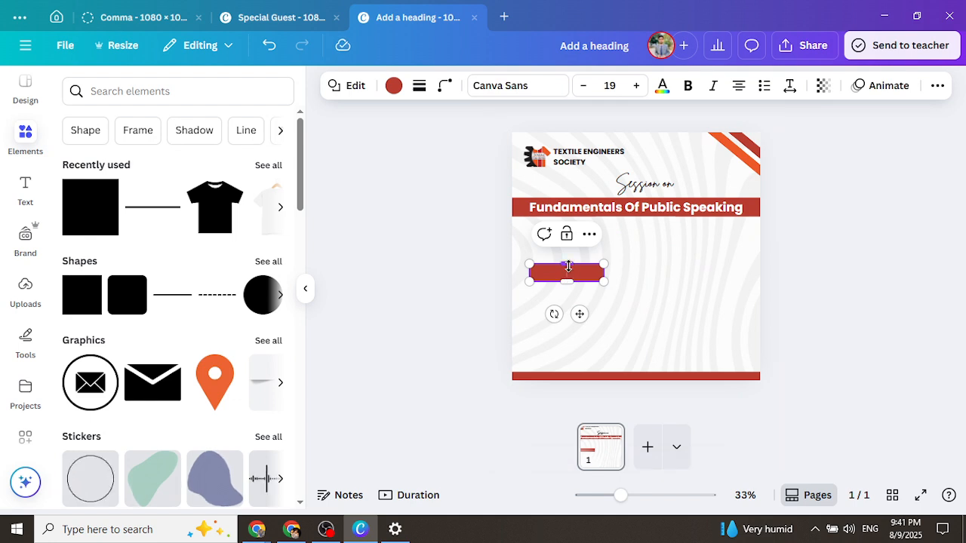
{"action": "left_click_drag", "start_coordinate": [569, 267], "coordinate": [569, 267]}
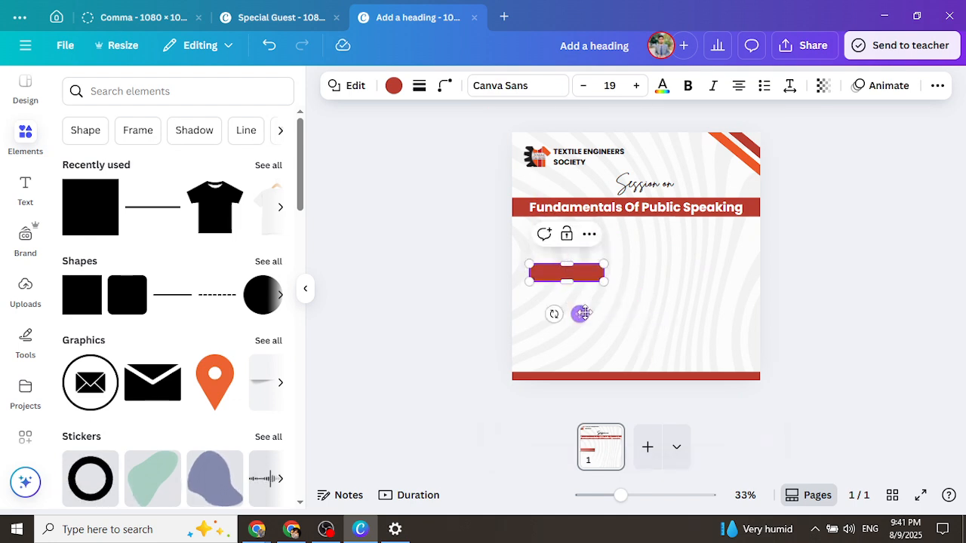
{"action": "left_click_drag", "start_coordinate": [583, 313], "coordinate": [584, 344]}
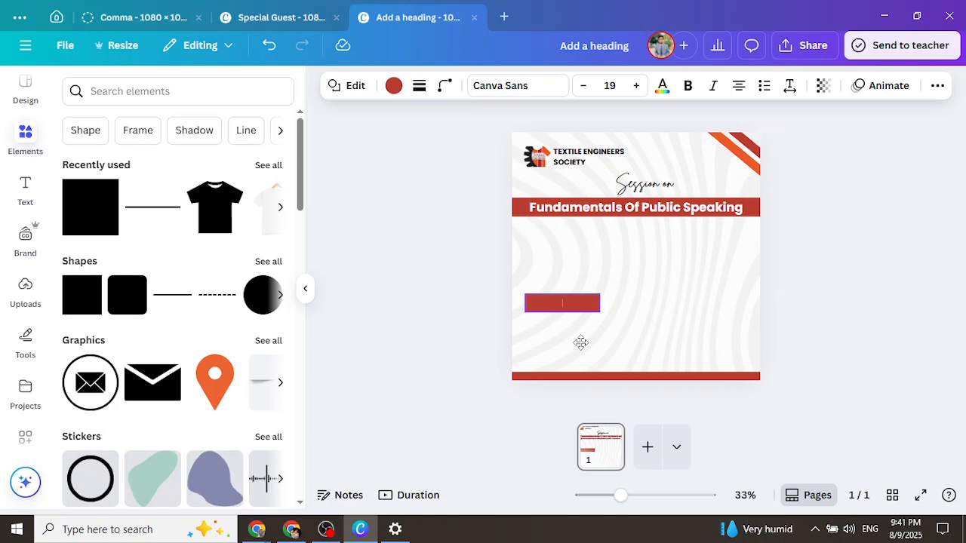
{"action": "left_click", "coordinate": [456, 327]}
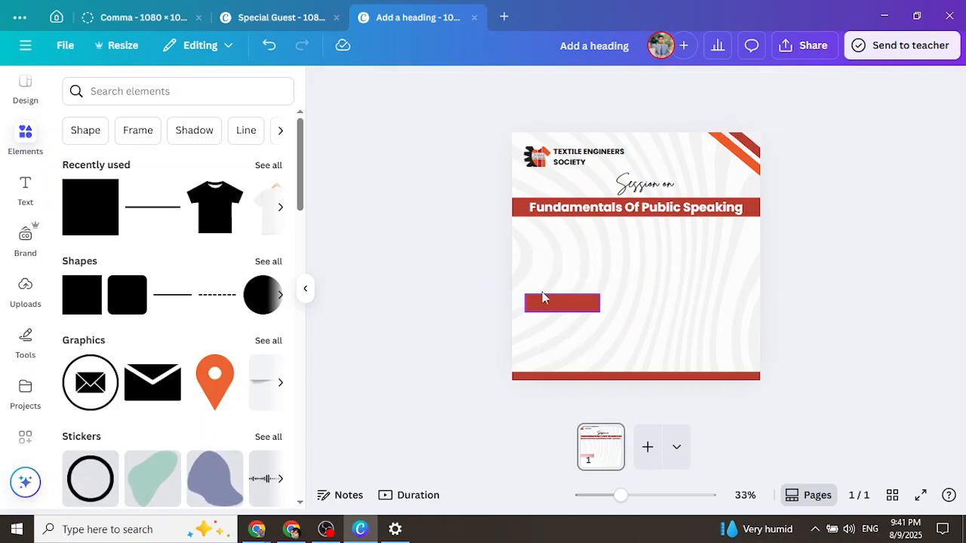
{"action": "left_click", "coordinate": [25, 298]}
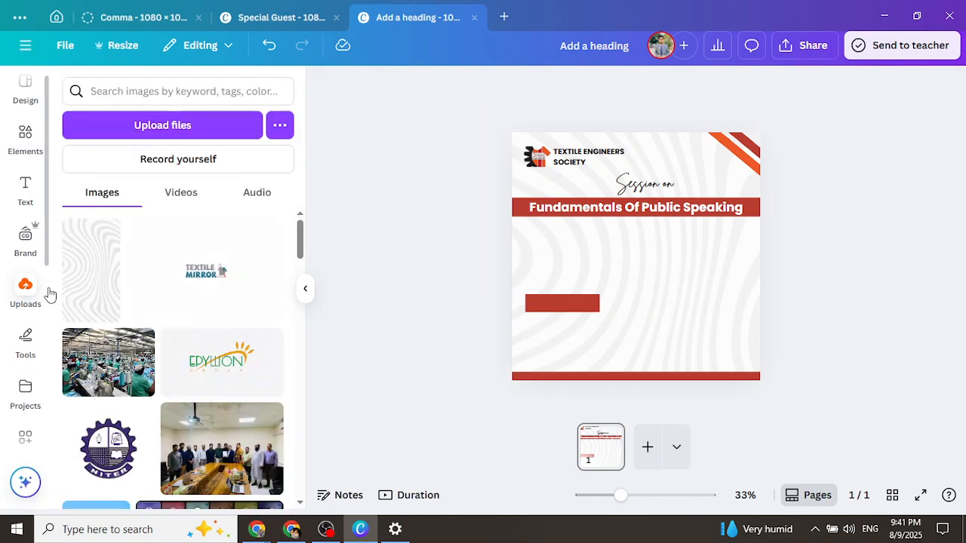
Add the blue-background portrait, remove its background, and crop and shrink it
{"action": "left_click_drag", "start_coordinate": [300, 240], "coordinate": [295, 264]}
{"action": "left_click", "coordinate": [112, 356]}
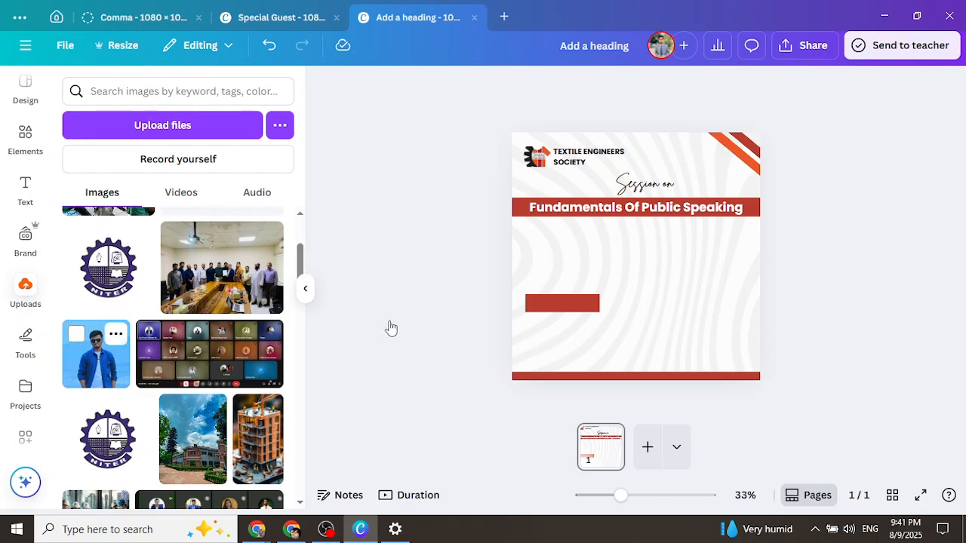
{"action": "left_click", "coordinate": [513, 88]}
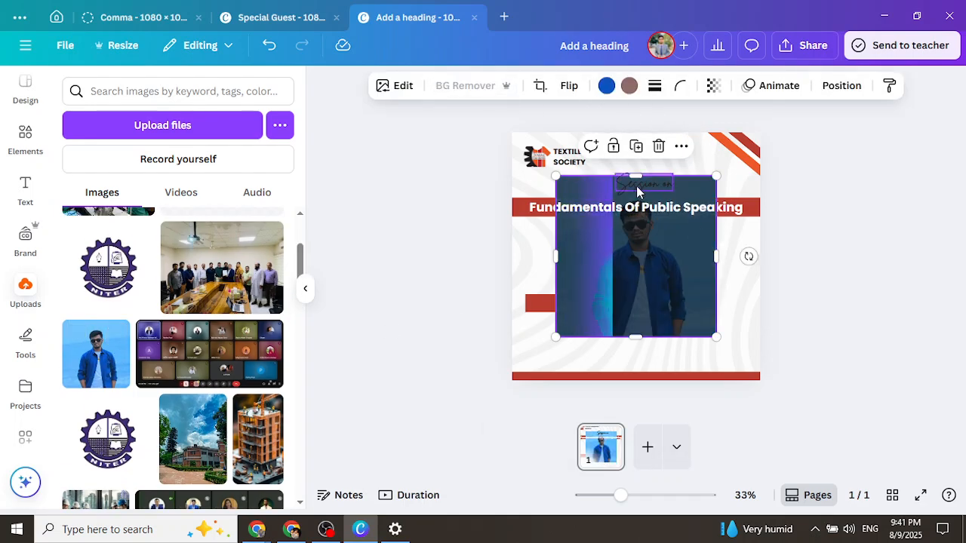
{"action": "left_click_drag", "start_coordinate": [636, 176], "coordinate": [634, 193]}
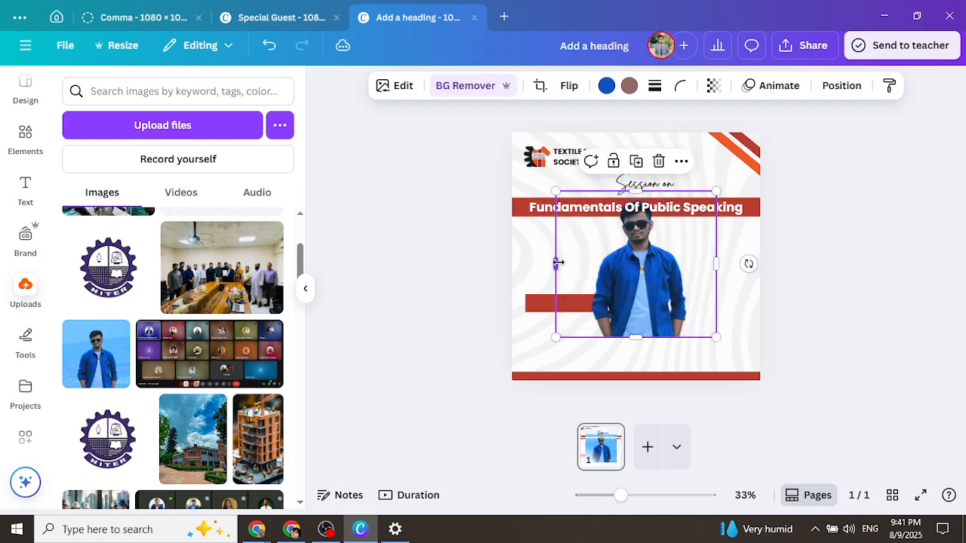
{"action": "left_click_drag", "start_coordinate": [557, 261], "coordinate": [577, 262]}
{"action": "left_click_drag", "start_coordinate": [714, 267], "coordinate": [670, 311]}
{"action": "left_click_drag", "start_coordinate": [708, 362], "coordinate": [657, 309]}
{"action": "left_click_drag", "start_coordinate": [621, 276], "coordinate": [577, 268]}
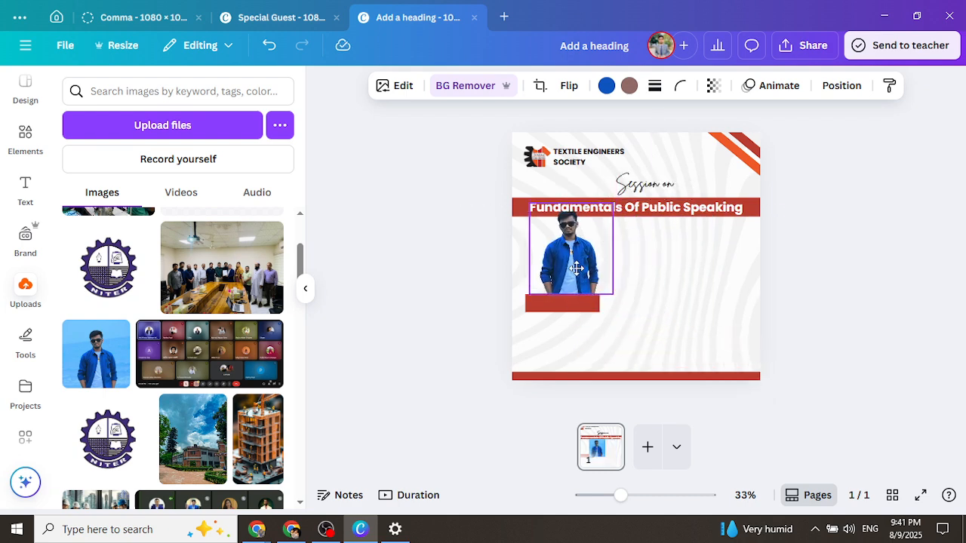
{"action": "key", "text": "ctrl+z"}
Nudge the red bar slightly and position the speaker photo directly above it
{"action": "left_click", "coordinate": [555, 310]}
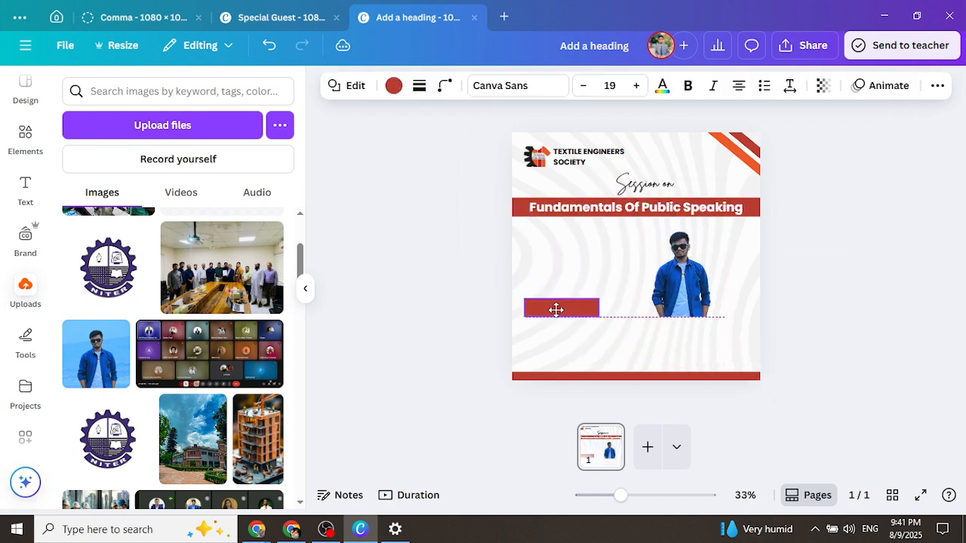
{"action": "mouse_move", "coordinate": [555, 309]}
{"action": "left_mouse_down"}
{"action": "mouse_move", "coordinate": [567, 309]}
{"action": "mouse_move", "coordinate": [561, 318]}
{"action": "left_mouse_up"}
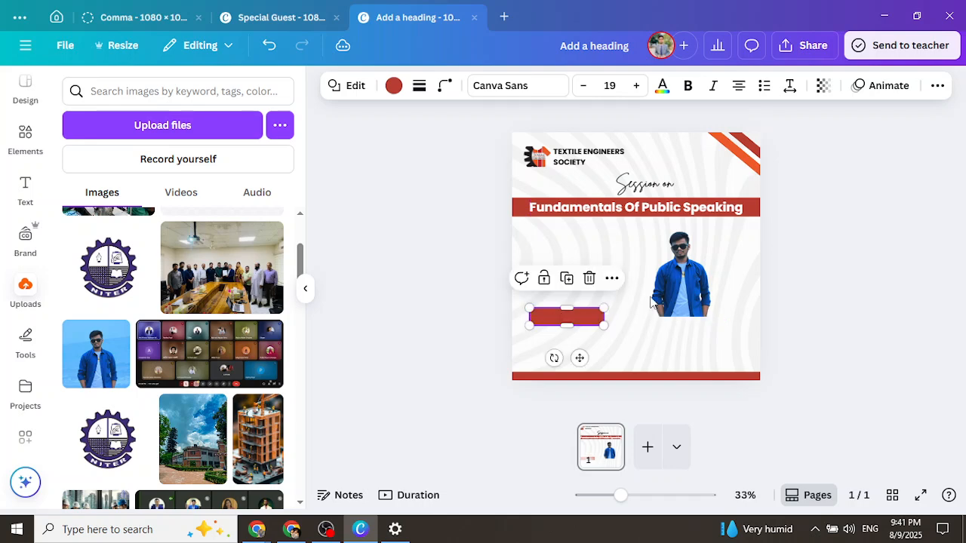
{"action": "left_click_drag", "start_coordinate": [654, 299], "coordinate": [585, 282]}
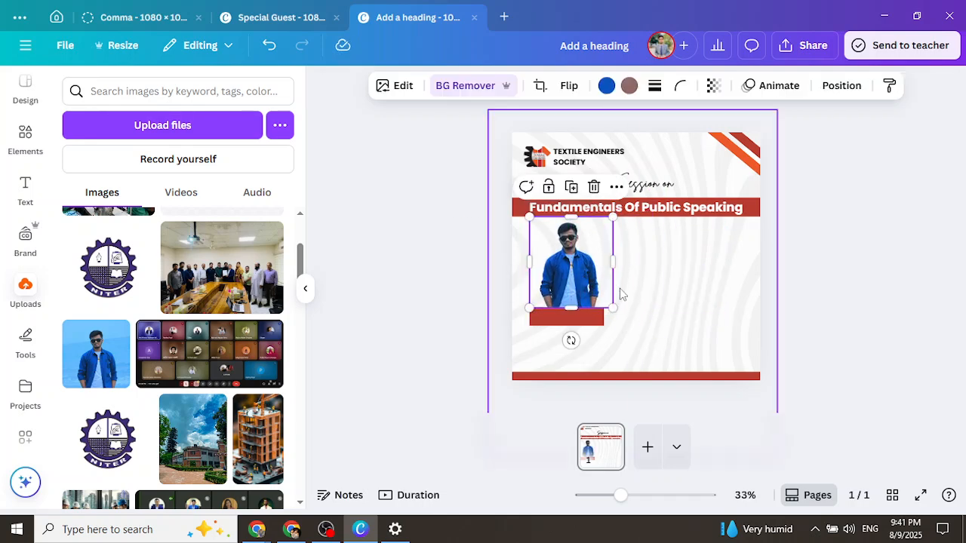
{"action": "right_click", "coordinate": [620, 293]}
{"action": "left_click", "coordinate": [418, 276]}
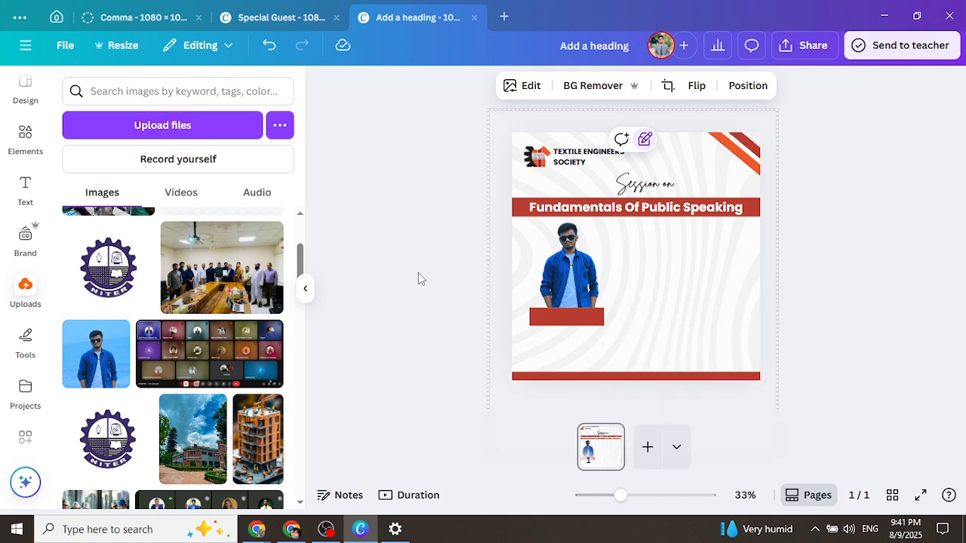
{"action": "left_click", "coordinate": [573, 281]}
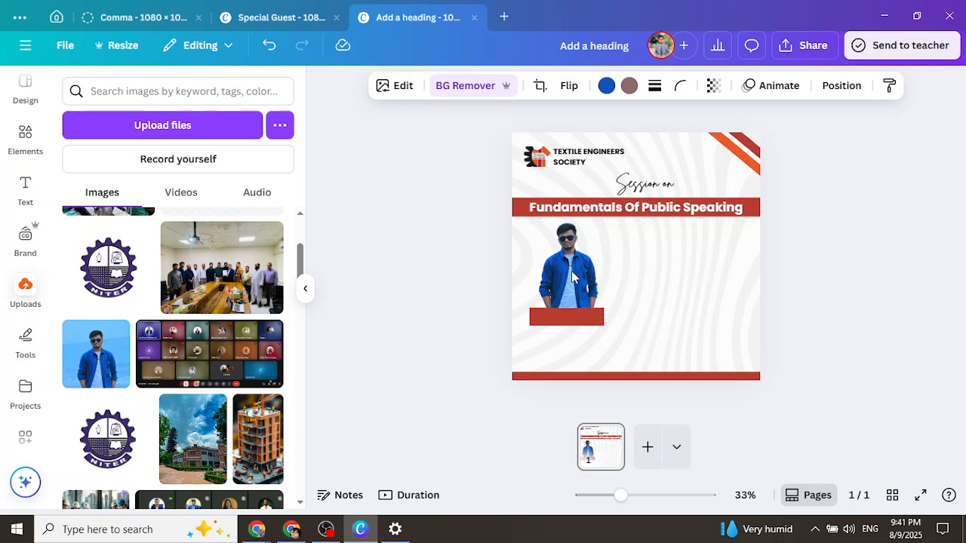
{"action": "left_click", "coordinate": [468, 289]}
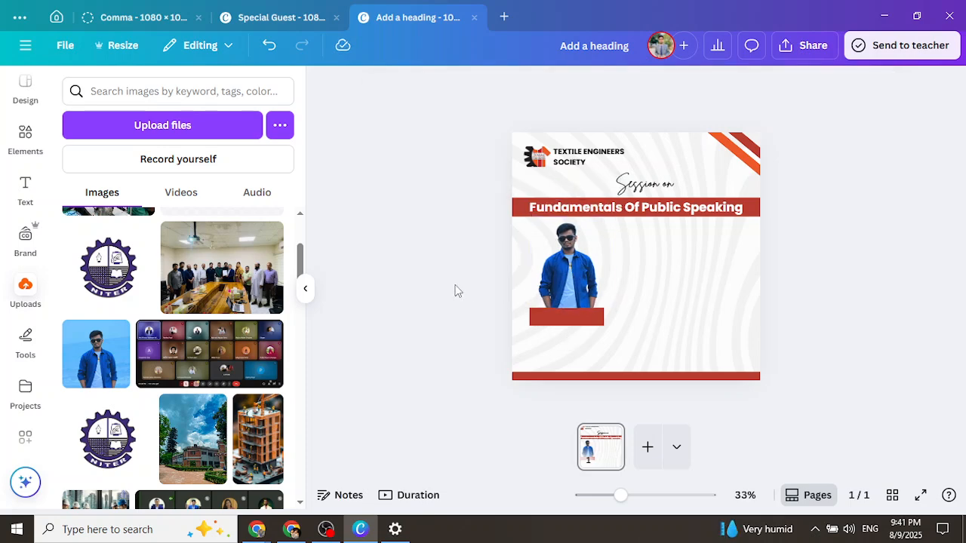
Duplicate the main heading and move the copy below the speaker photo
{"action": "left_click", "coordinate": [566, 320]}
{"action": "left_click", "coordinate": [640, 208]}
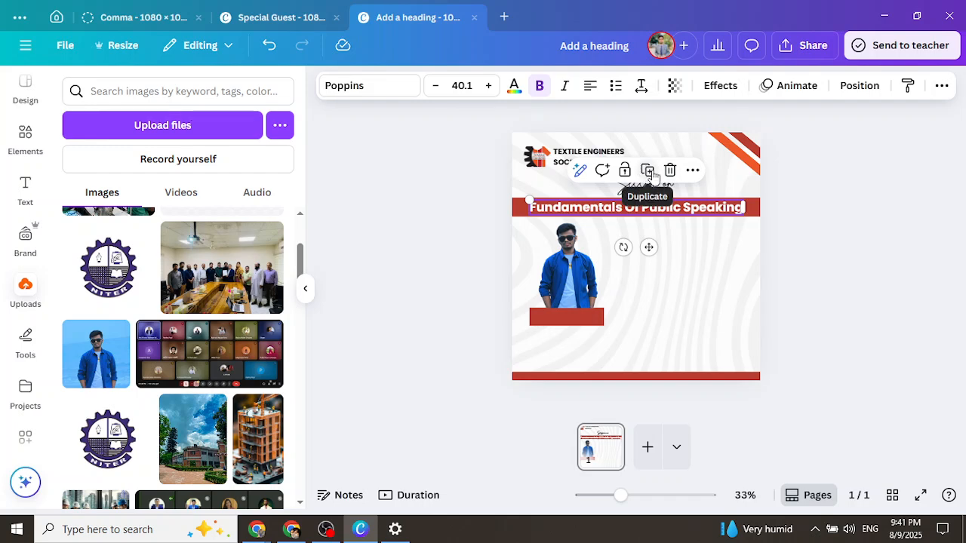
{"action": "left_click", "coordinate": [648, 171]}
{"action": "left_click_drag", "start_coordinate": [664, 237], "coordinate": [641, 319]}
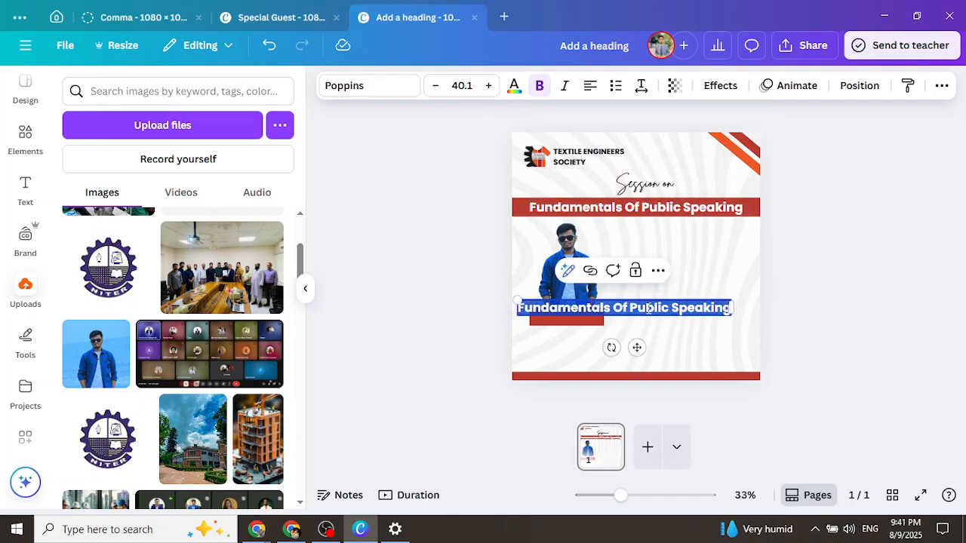
Retype the heading copy as a white 'Name' label on the red bar under the photo
{"action": "type", "text": "Guest"}
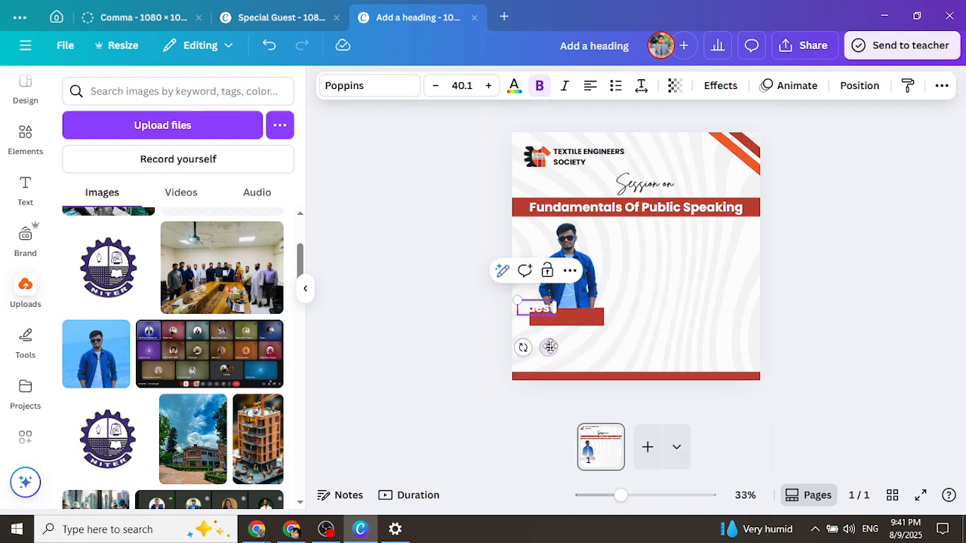
{"action": "left_click_drag", "start_coordinate": [549, 347], "coordinate": [578, 353]}
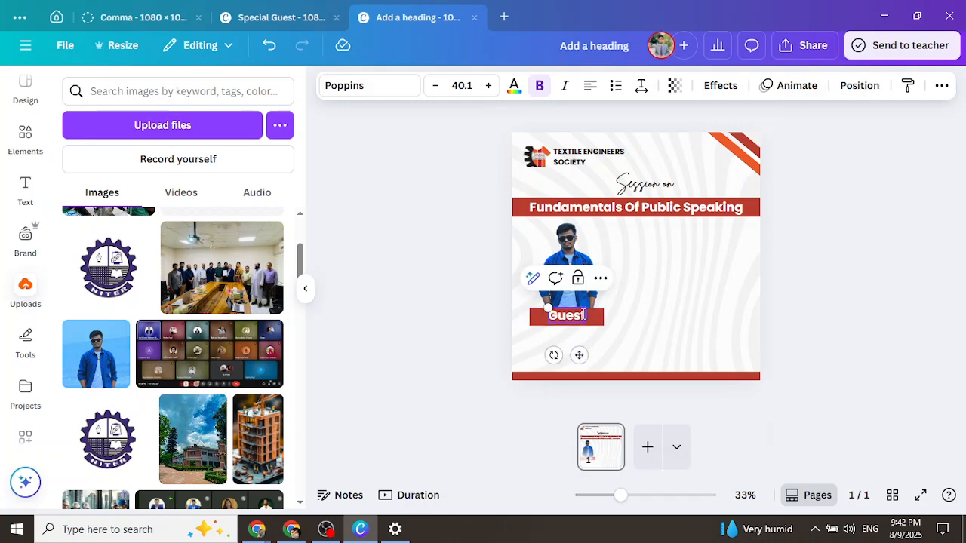
{"action": "double_click", "coordinate": [577, 314]}
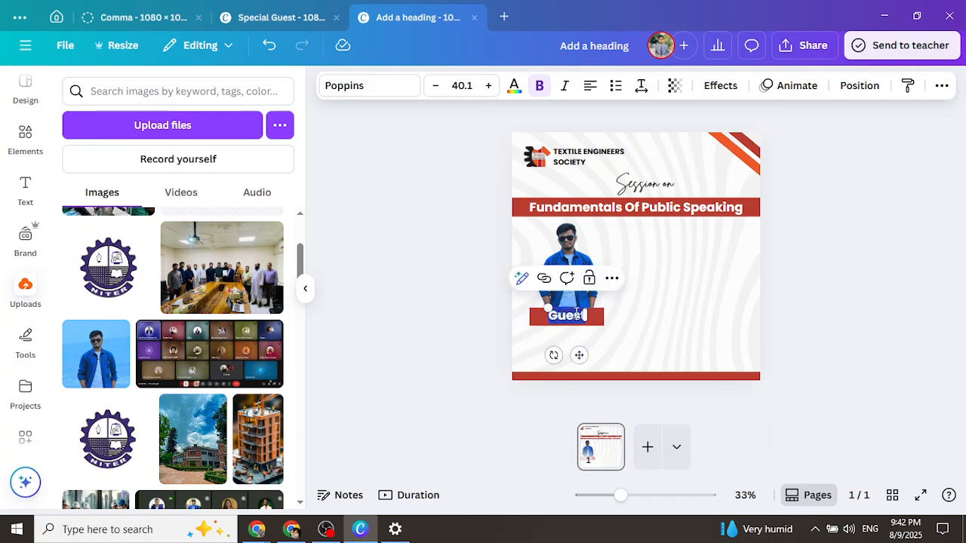
{"action": "type", "text": "Joy"}
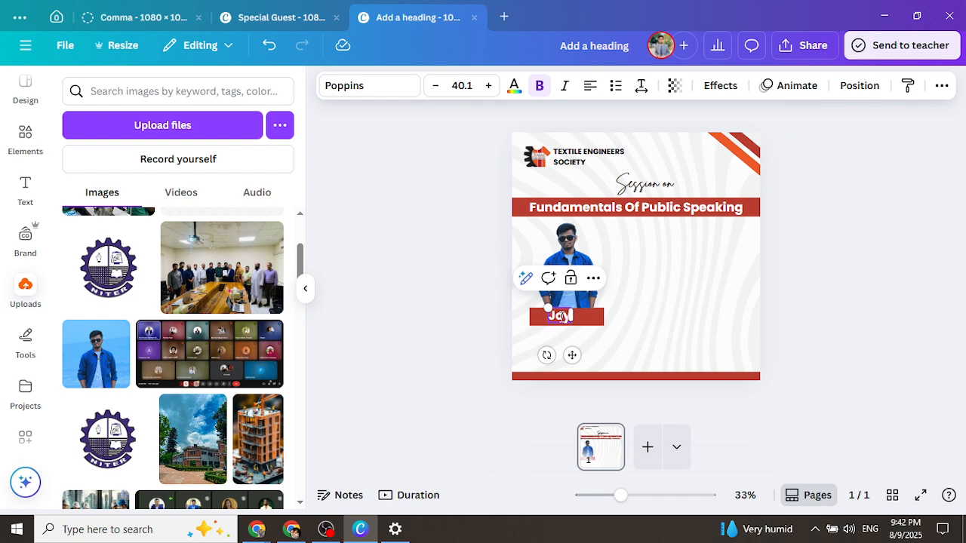
{"action": "double_click", "coordinate": [561, 315]}
{"action": "key", "text": "BackSpace"}
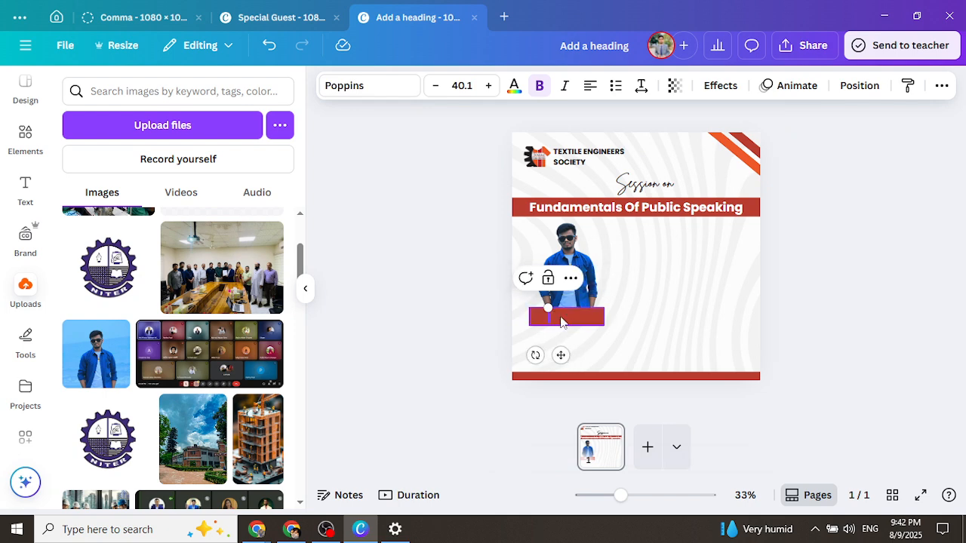
{"action": "type", "text": "Name"}
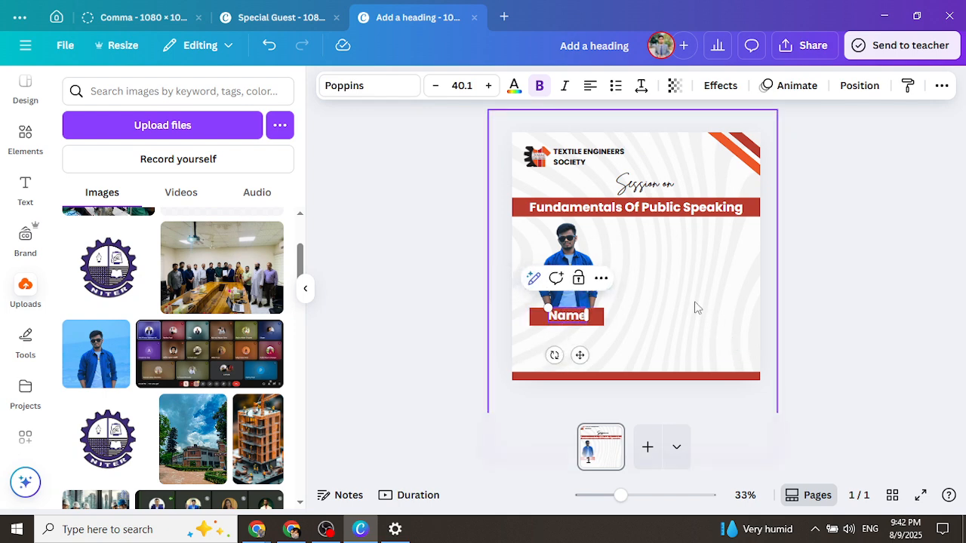
{"action": "left_click", "coordinate": [697, 308]}
{"action": "left_click", "coordinate": [582, 317]}
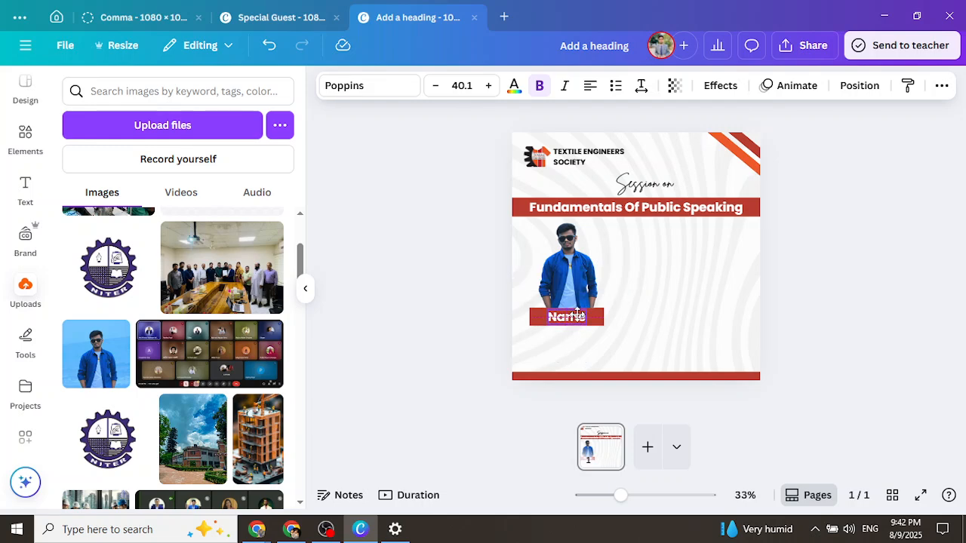
{"action": "left_click", "coordinate": [852, 337]}
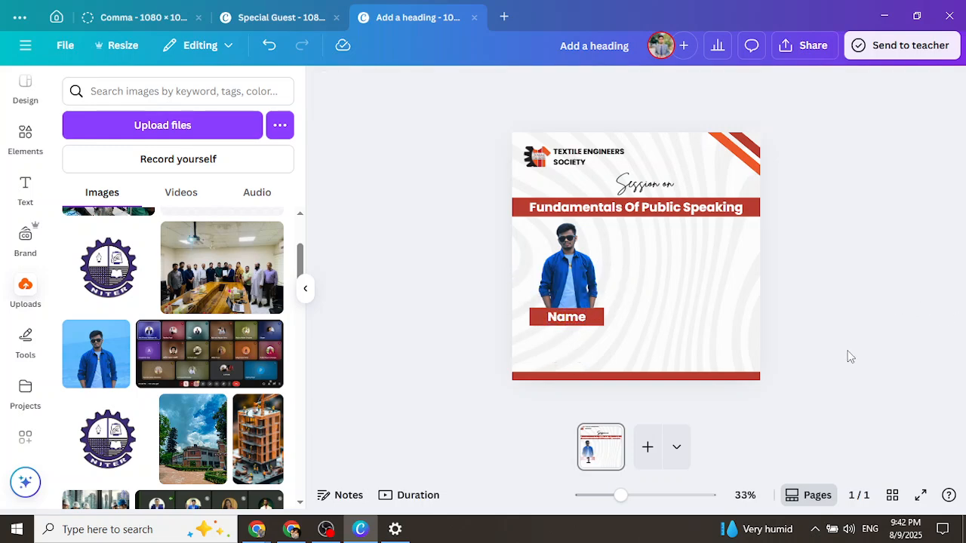
Duplicate the Name label, make the copy black, and retype it as 'Designation'
{"action": "left_click", "coordinate": [578, 318]}
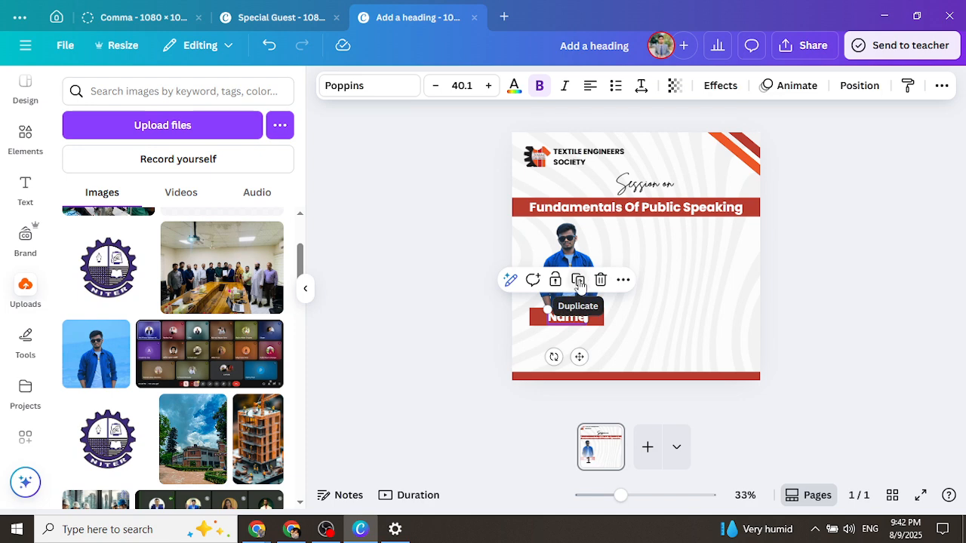
{"action": "left_click", "coordinate": [579, 280]}
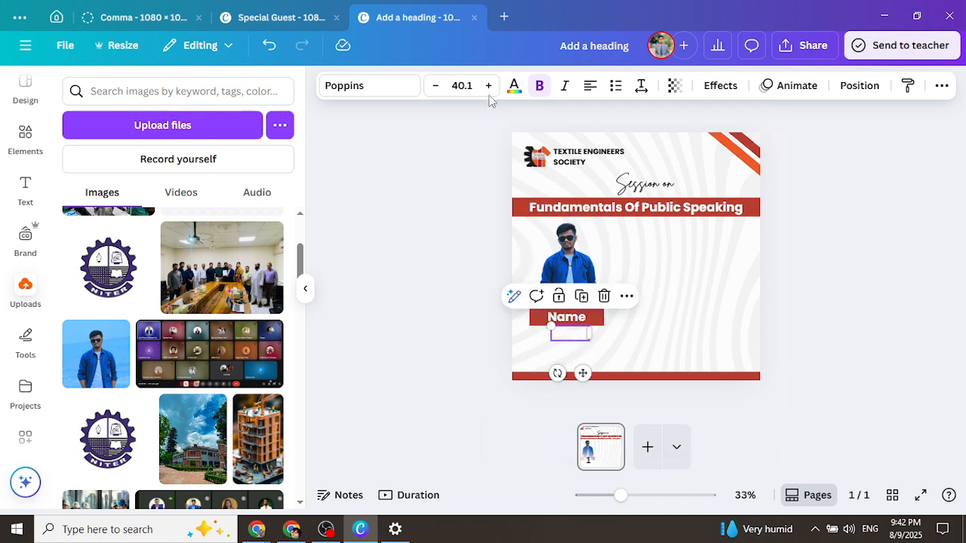
{"action": "left_click", "coordinate": [514, 87]}
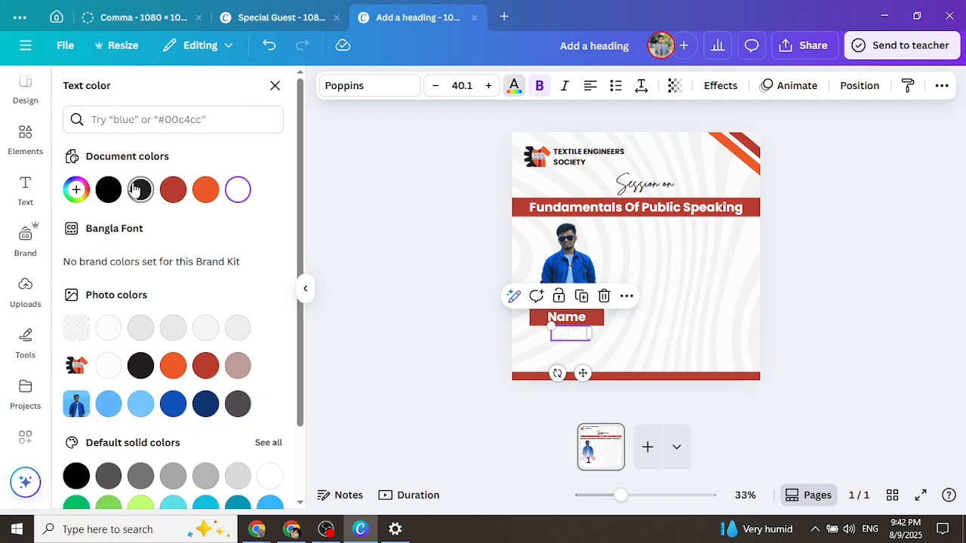
{"action": "left_click", "coordinate": [104, 192]}
{"action": "left_click", "coordinate": [845, 341]}
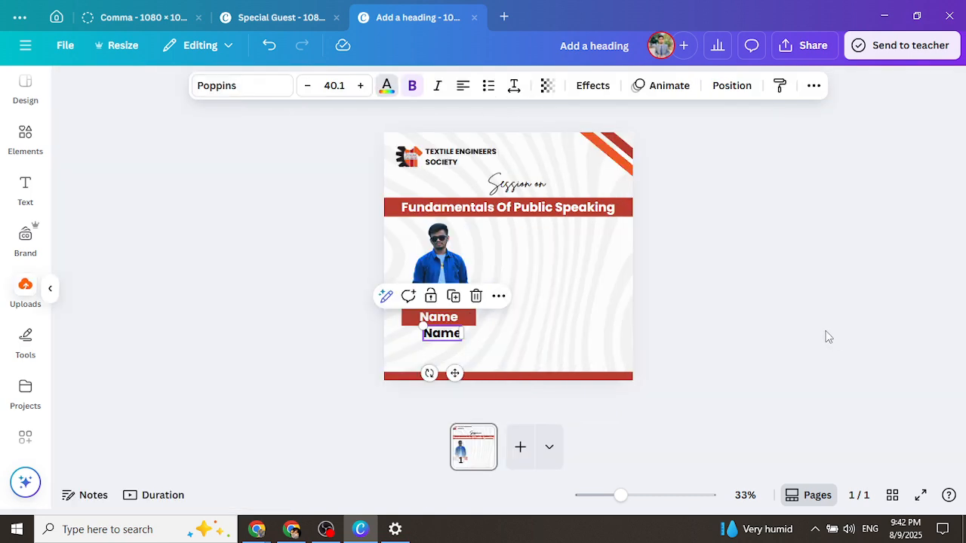
{"action": "double_click", "coordinate": [566, 334]}
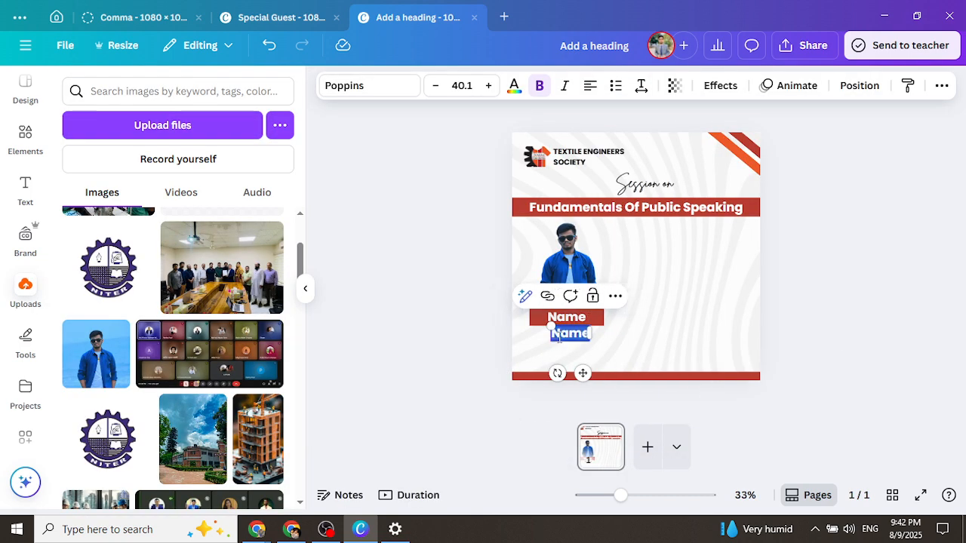
{"action": "type", "text": "Des"}
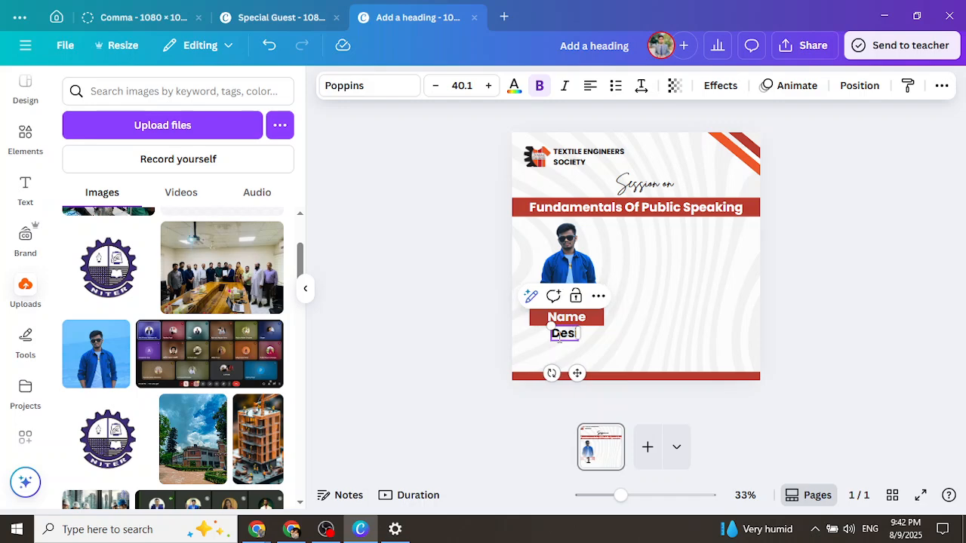
{"action": "type", "text": "ignation"}
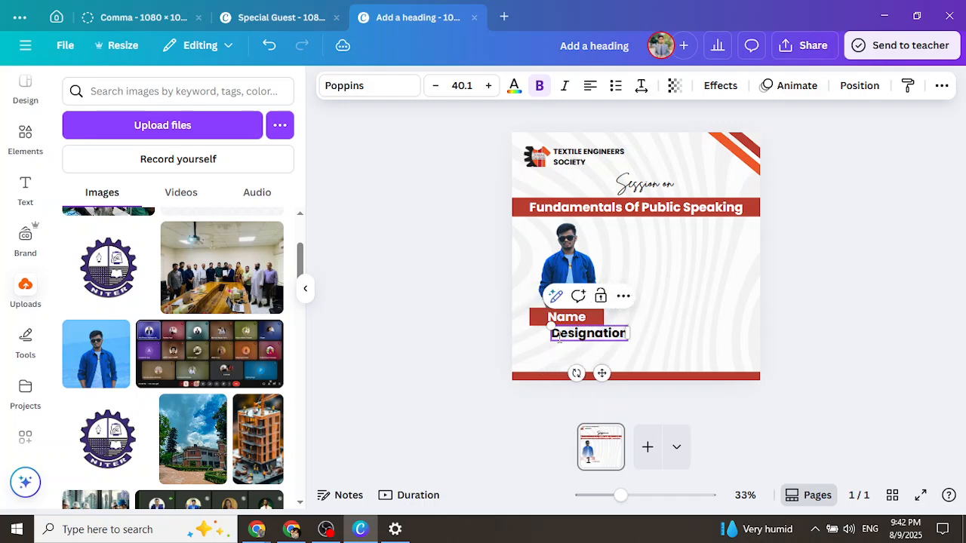
Shrink and unbold the Designation text and place it just under the Name bar
{"action": "left_click_drag", "start_coordinate": [550, 323], "coordinate": [566, 329]}
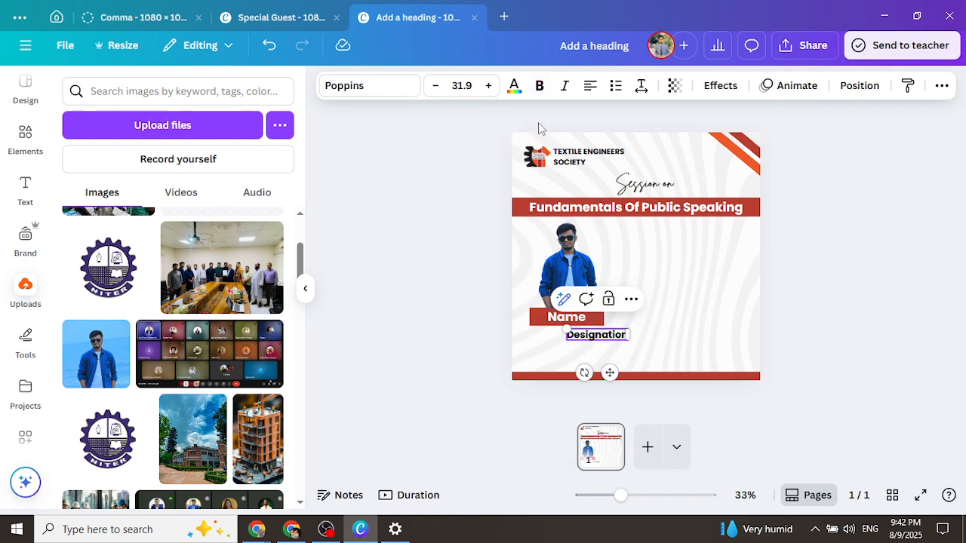
{"action": "left_click_drag", "start_coordinate": [610, 373], "coordinate": [578, 369]}
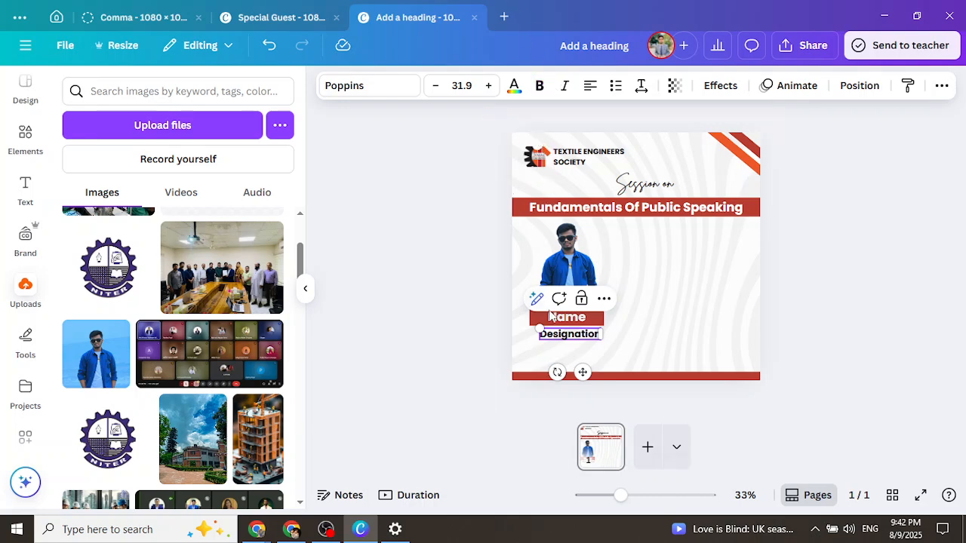
{"action": "mouse_move", "coordinate": [594, 375]}
{"action": "left_mouse_down"}
{"action": "mouse_move", "coordinate": [610, 363]}
{"action": "mouse_move", "coordinate": [580, 371]}
{"action": "left_mouse_up"}
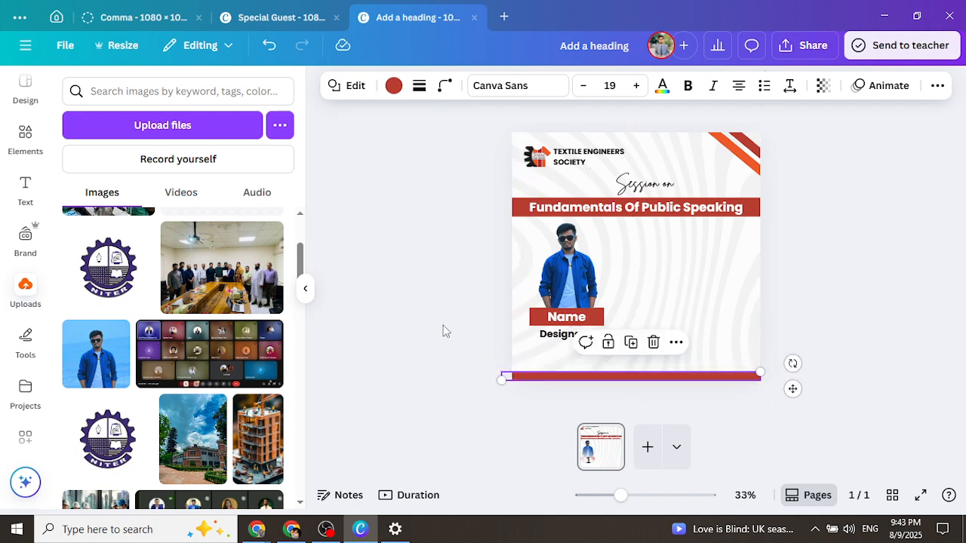
{"action": "left_click", "coordinate": [444, 329]}
{"action": "left_click", "coordinate": [586, 342]}
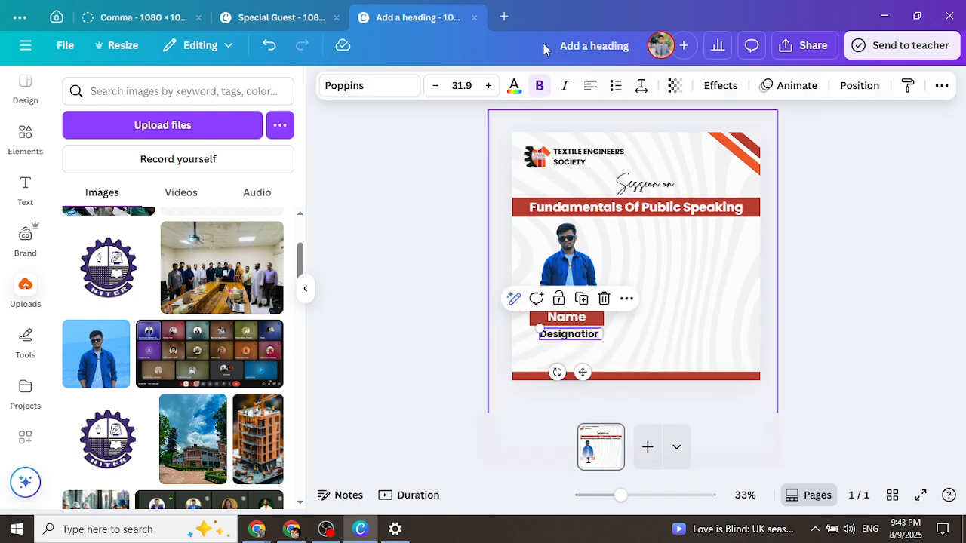
{"action": "left_click", "coordinate": [540, 85]}
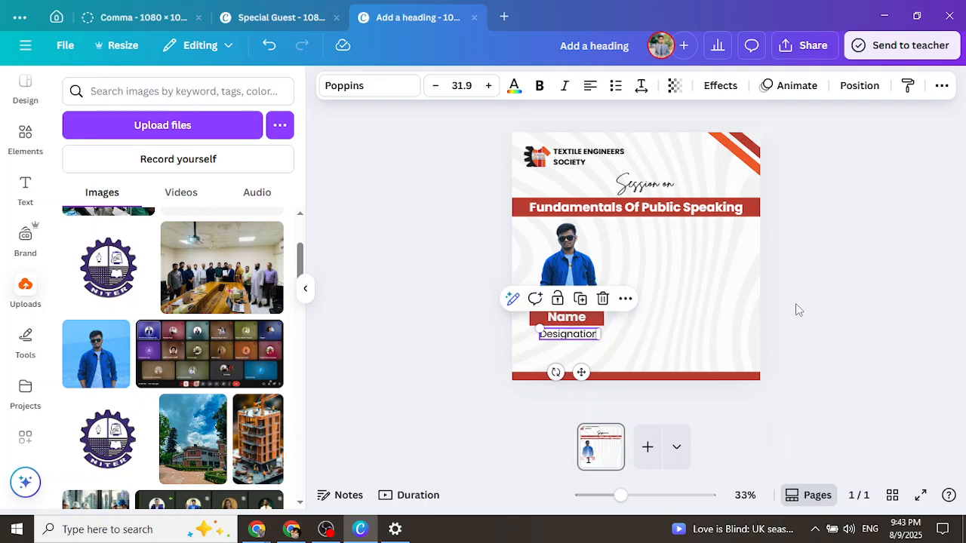
{"action": "left_click", "coordinate": [814, 318]}
{"action": "left_click", "coordinate": [565, 337]}
{"action": "left_click_drag", "start_coordinate": [540, 330], "coordinate": [545, 329]}
{"action": "left_click_drag", "start_coordinate": [581, 372], "coordinate": [577, 371]}
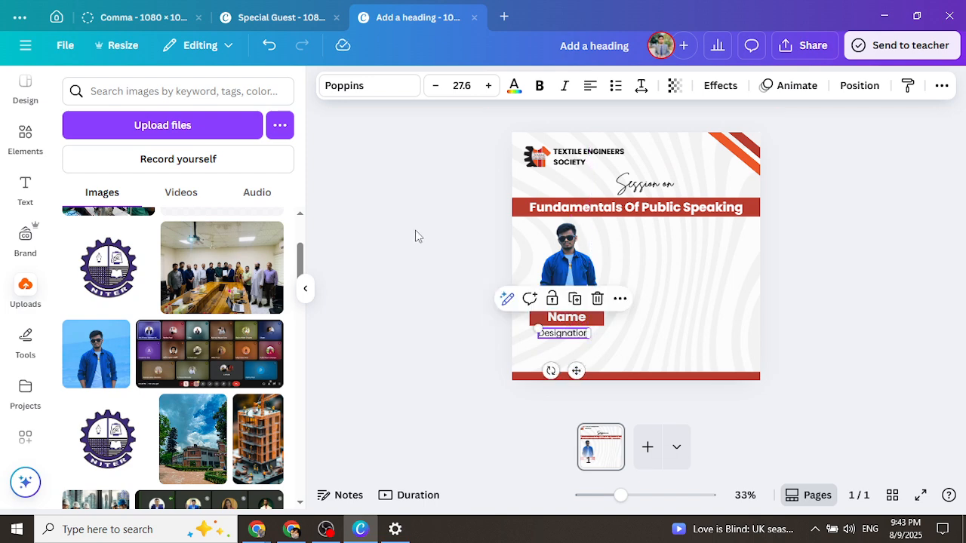
{"action": "left_click", "coordinate": [382, 217]}
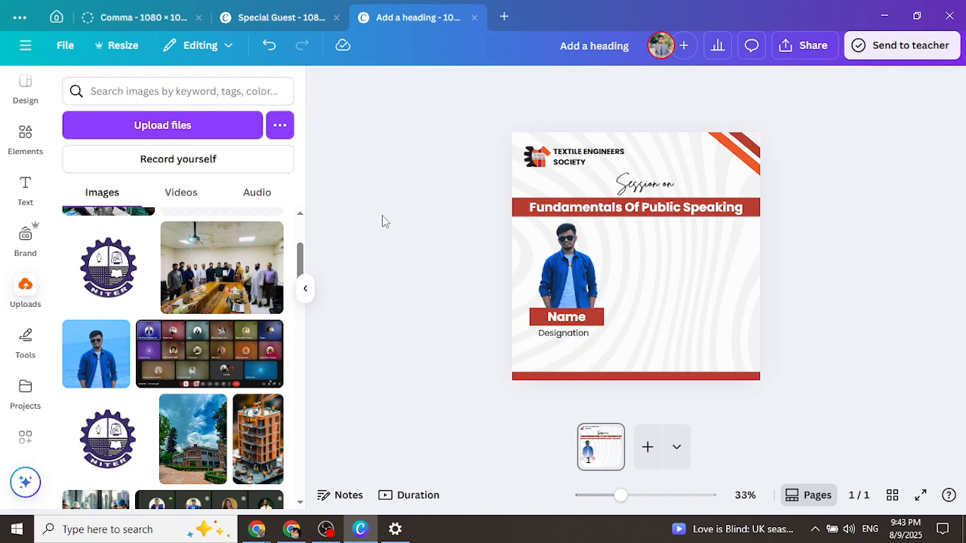
Pull the extra red rectangle off the Name bar and delete it
{"action": "left_click", "coordinate": [600, 323]}
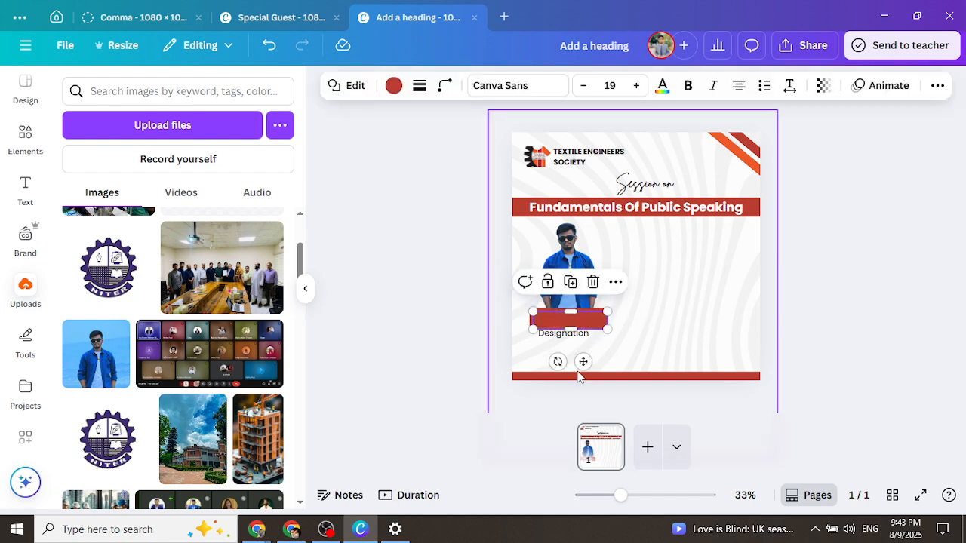
{"action": "left_click_drag", "start_coordinate": [582, 361], "coordinate": [653, 326]}
{"action": "left_click", "coordinate": [671, 241]}
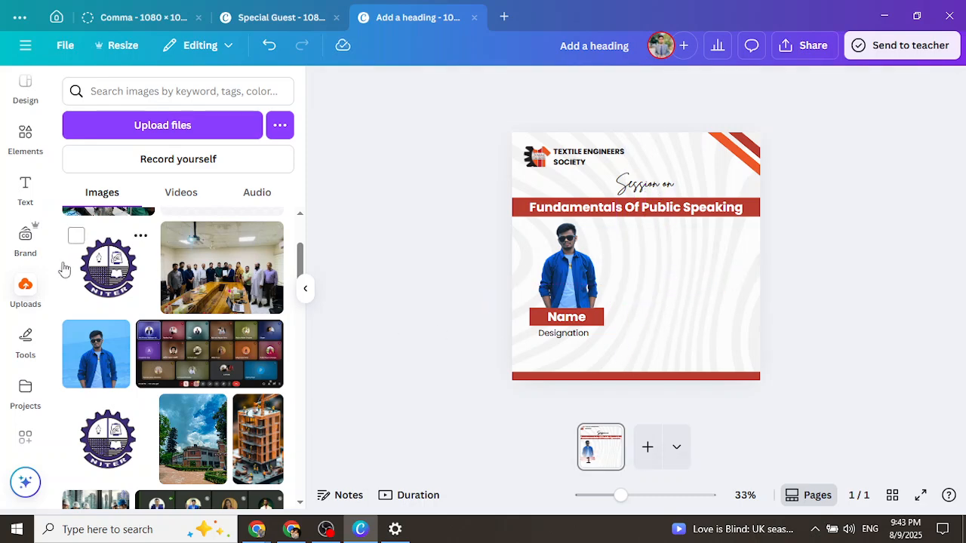
Search elements for 'shape' and add a small left-pointing red arrow beside the speaker photo
{"action": "left_click", "coordinate": [22, 134]}
{"action": "left_click", "coordinate": [141, 91]}
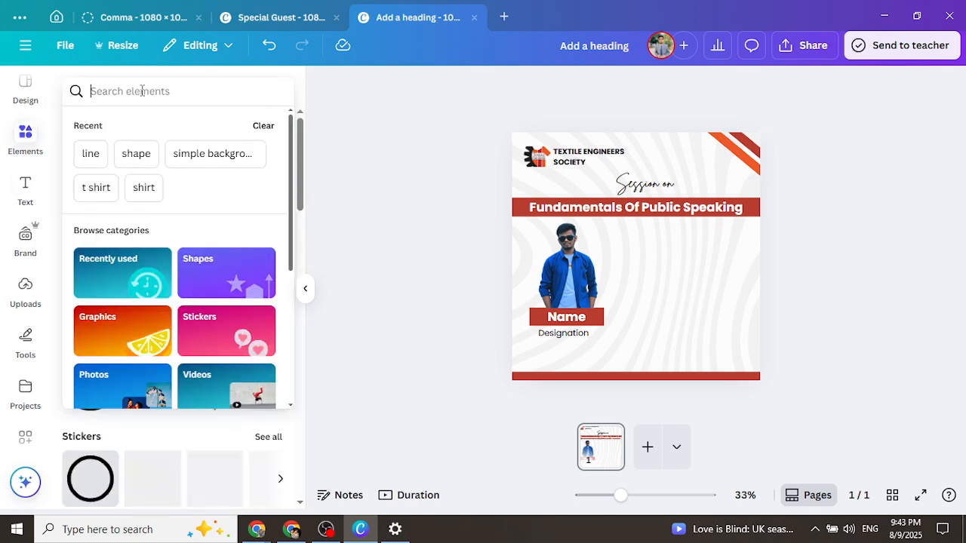
{"action": "type", "text": "shape"}
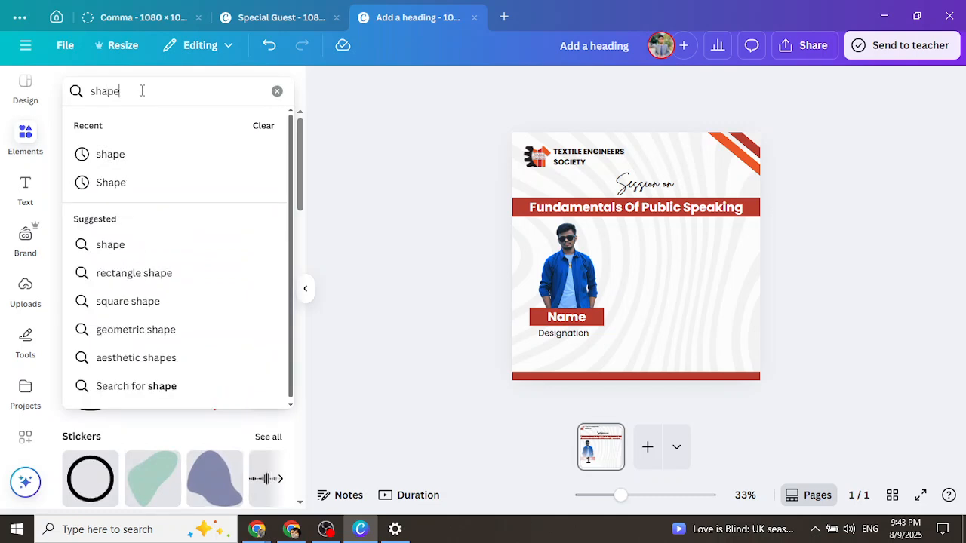
{"action": "key", "text": "Return"}
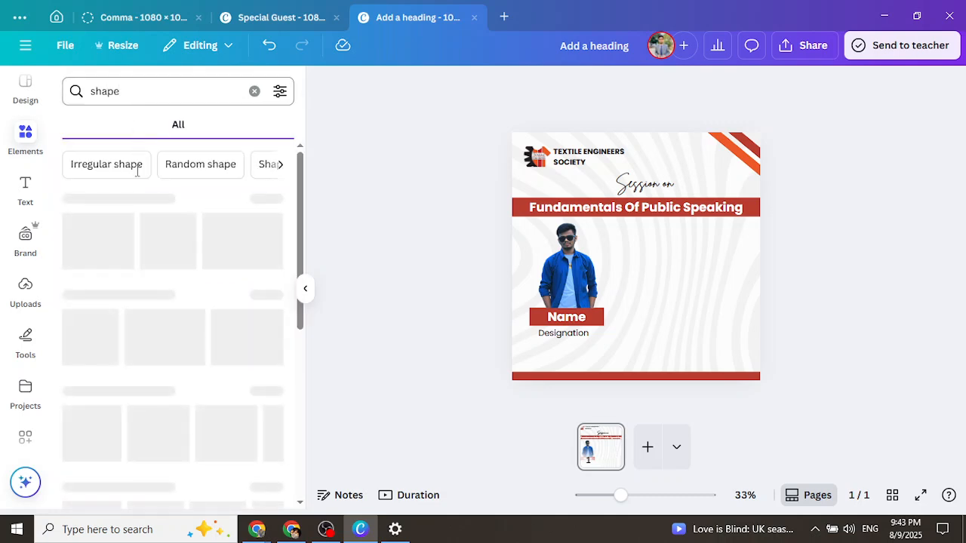
{"action": "left_click", "coordinate": [268, 200]}
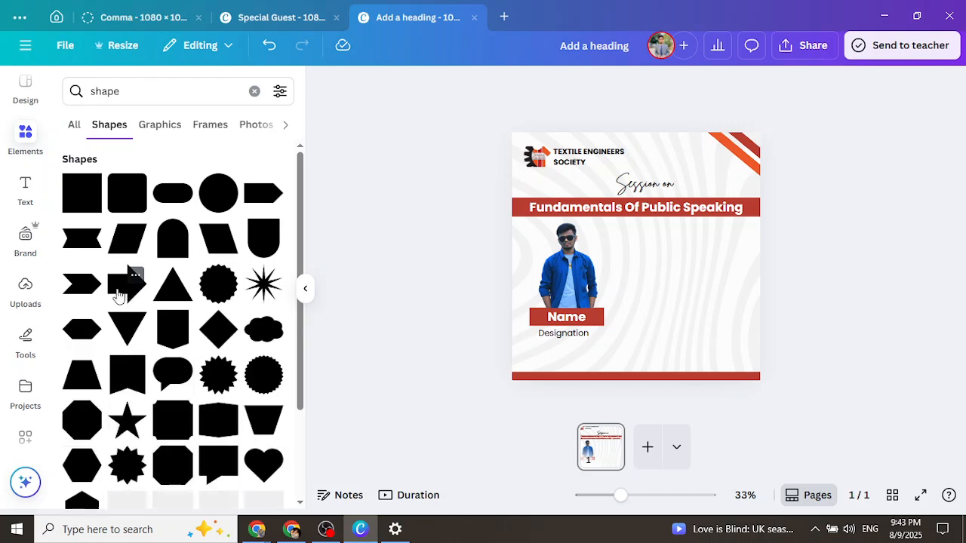
{"action": "left_click_drag", "start_coordinate": [509, 289], "coordinate": [630, 251]}
{"action": "left_click_drag", "start_coordinate": [629, 284], "coordinate": [639, 252]}
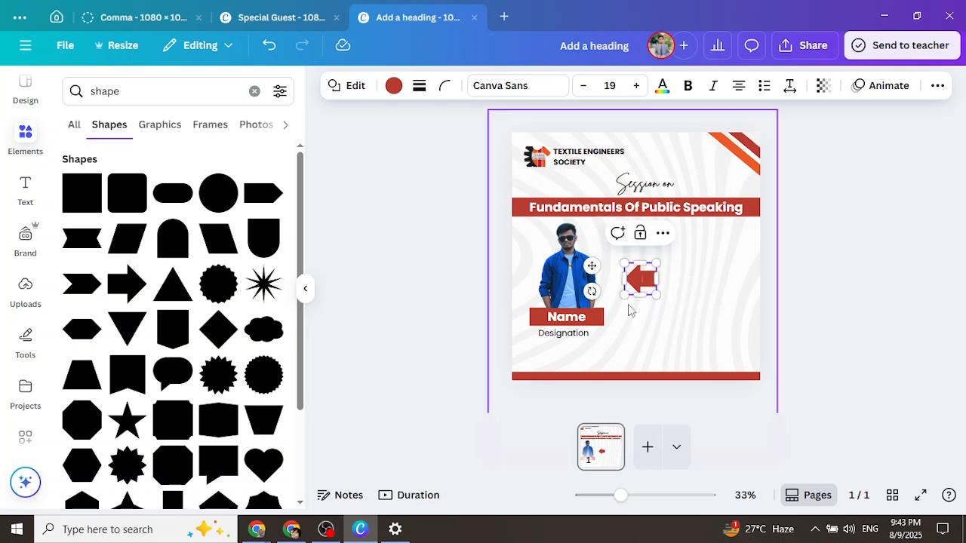
Delete the red arrow from the poster
{"action": "left_click", "coordinate": [674, 300]}
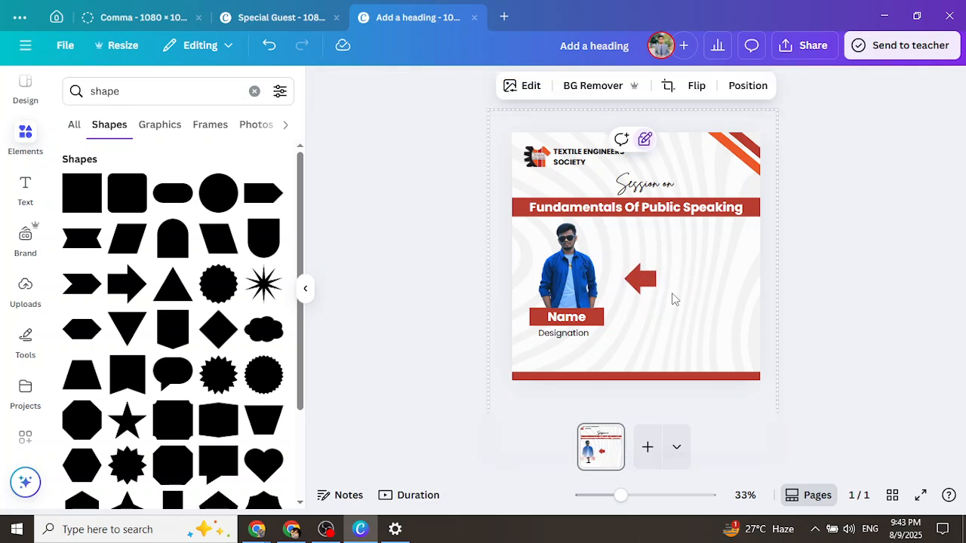
{"action": "left_click", "coordinate": [640, 280]}
{"action": "left_click", "coordinate": [662, 231]}
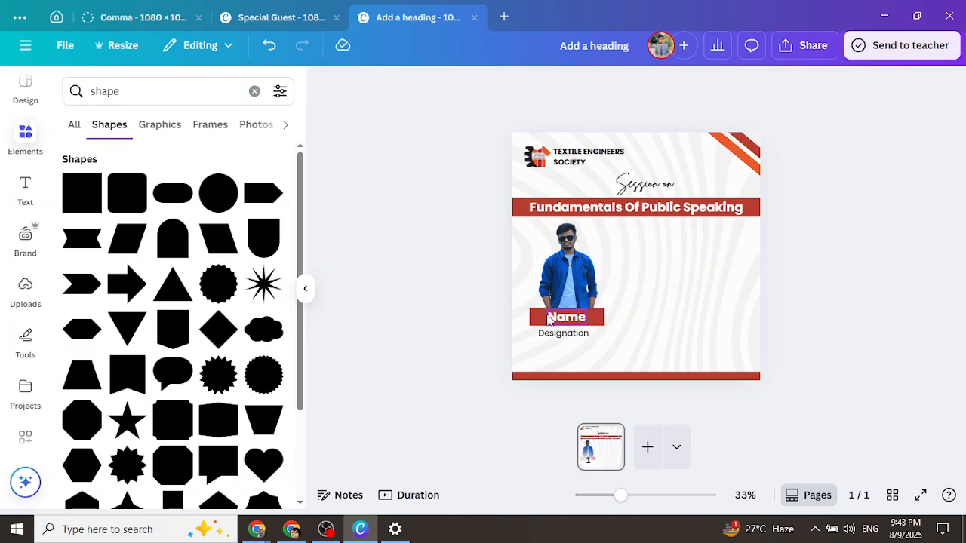
Widen the Name box leftward and move the speaker photo to the left edge
{"action": "left_click", "coordinate": [534, 322]}
{"action": "left_click_drag", "start_coordinate": [529, 317], "coordinate": [501, 317]}
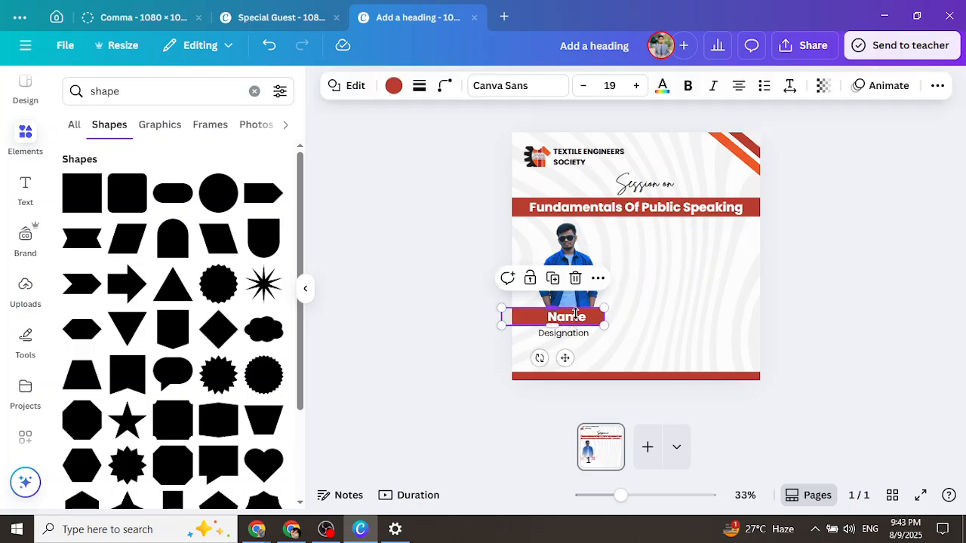
{"action": "left_click", "coordinate": [797, 309]}
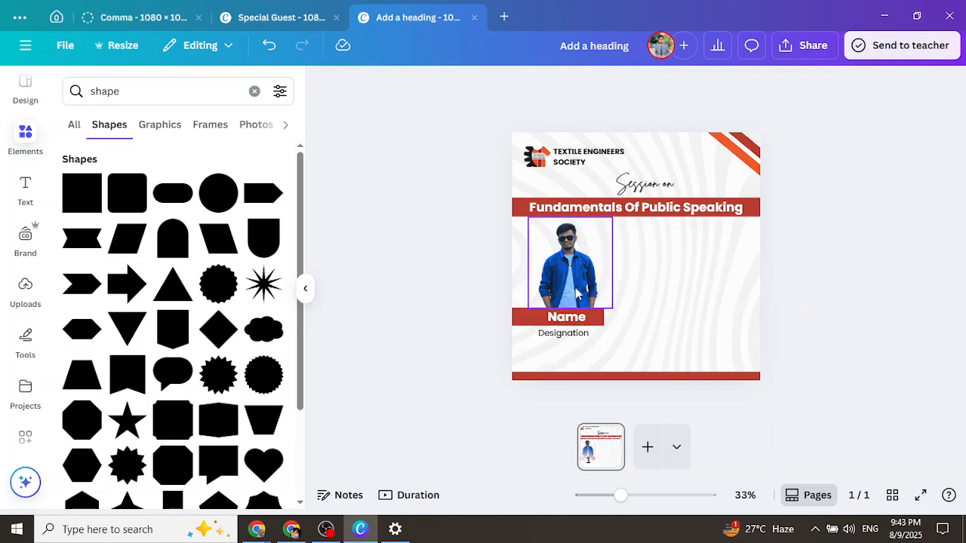
{"action": "left_click", "coordinate": [551, 285]}
{"action": "left_click_drag", "start_coordinate": [551, 285], "coordinate": [552, 287]}
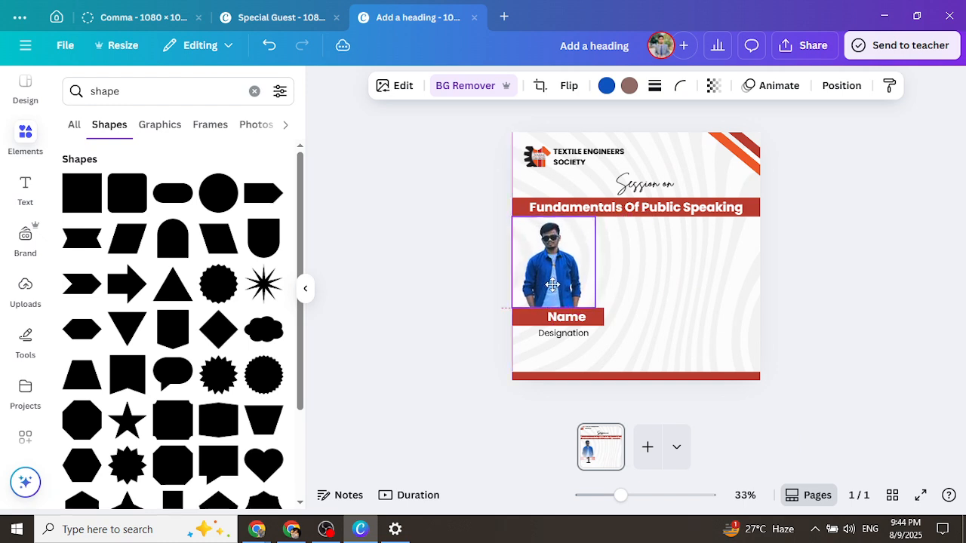
{"action": "left_click", "coordinate": [424, 296]}
Fine-tune the photo's position and shift the Name and Designation text left to align
{"action": "left_click", "coordinate": [562, 296]}
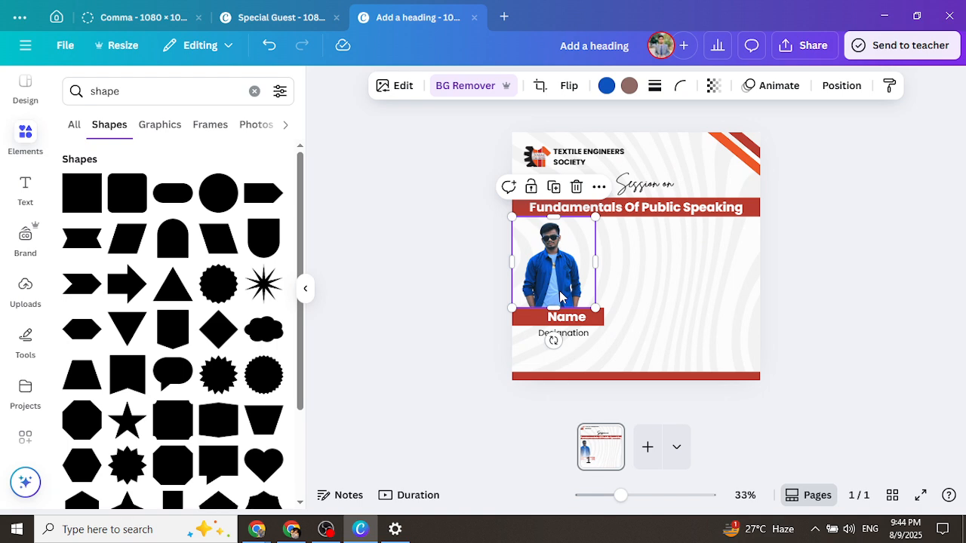
{"action": "left_click_drag", "start_coordinate": [562, 296], "coordinate": [561, 297]}
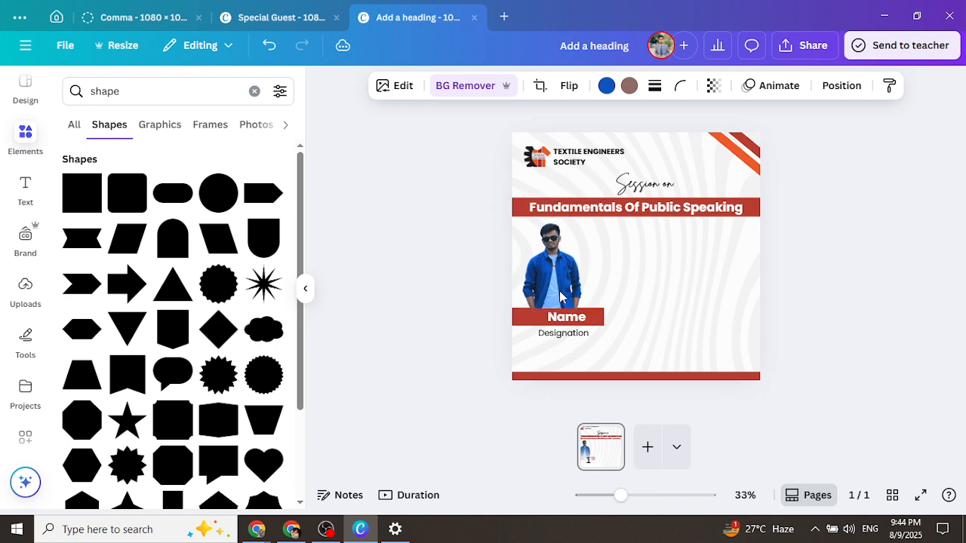
{"action": "left_click", "coordinate": [562, 297]}
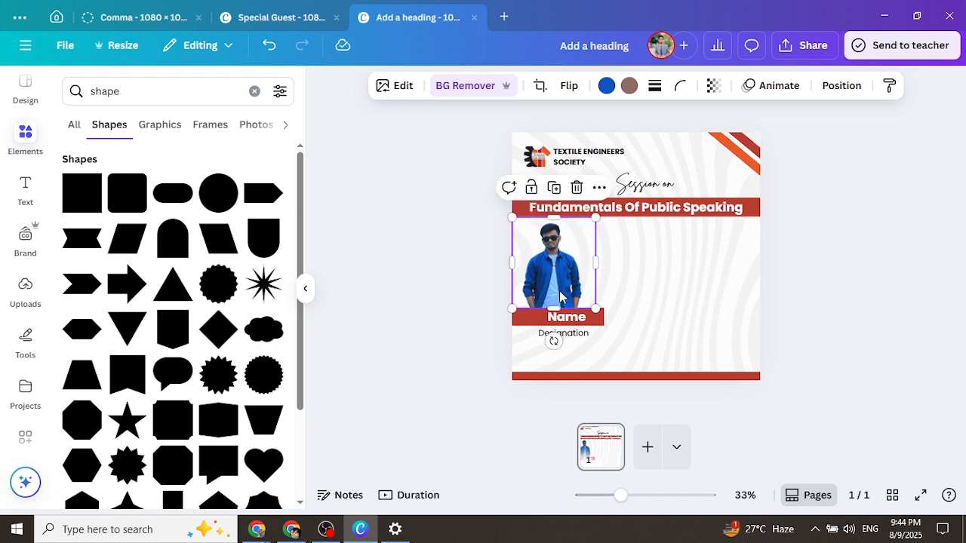
{"action": "left_click", "coordinate": [477, 307]}
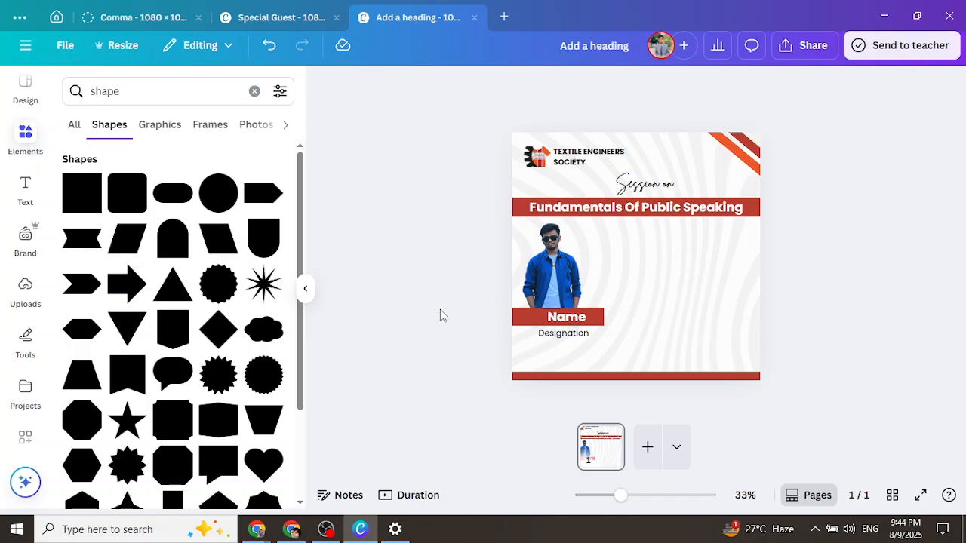
{"action": "left_click", "coordinate": [542, 318]}
{"action": "mouse_move", "coordinate": [541, 317]}
{"action": "left_mouse_down"}
{"action": "mouse_move", "coordinate": [531, 317]}
{"action": "mouse_move", "coordinate": [549, 327]}
{"action": "left_mouse_up"}
{"action": "left_click", "coordinate": [549, 337]}
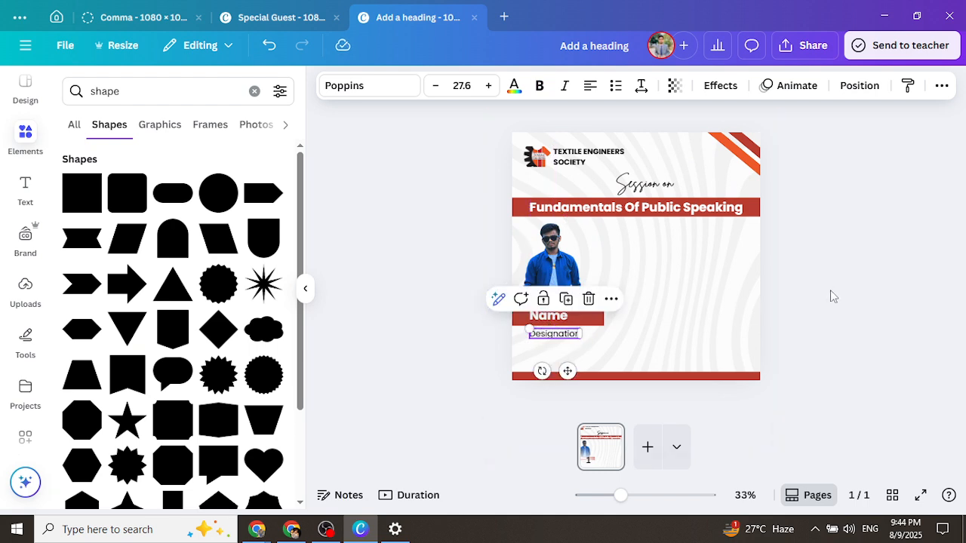
{"action": "left_click", "coordinate": [833, 292]}
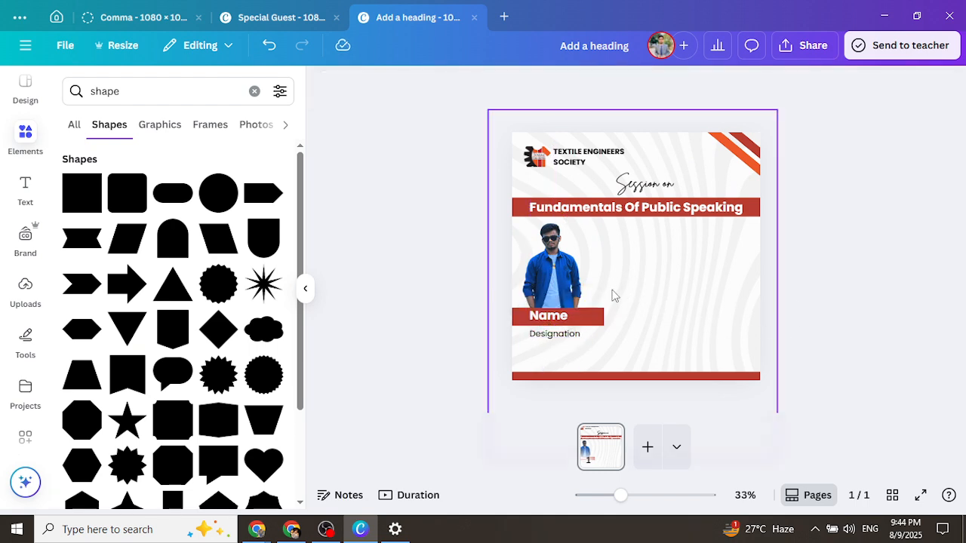
Duplicate the 'Session on' script text, change it to 'Guest', and place it beside the photo
{"action": "left_click", "coordinate": [647, 185]}
{"action": "left_click_drag", "start_coordinate": [651, 190], "coordinate": [659, 237]}
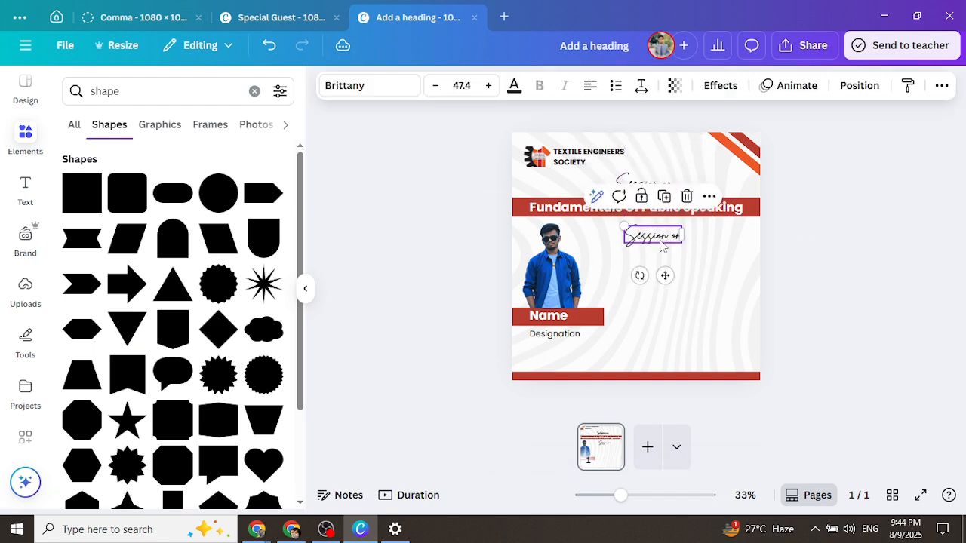
{"action": "double_click", "coordinate": [661, 239]}
{"action": "type", "text": "Guest"}
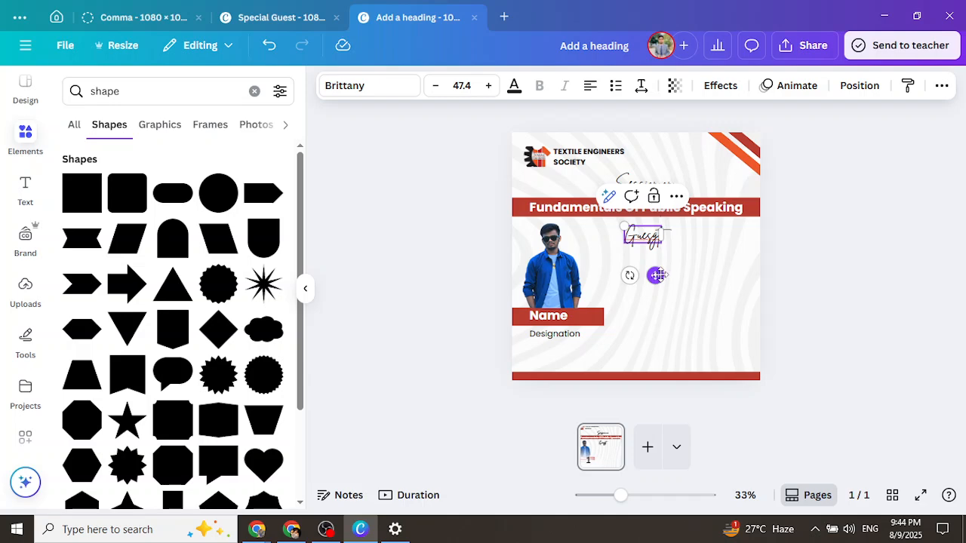
{"action": "left_click", "coordinate": [775, 253]}
{"action": "left_click_drag", "start_coordinate": [649, 237], "coordinate": [617, 238]}
{"action": "left_click", "coordinate": [821, 228]}
Search the Elements panel for 'arrow'
{"action": "left_click", "coordinate": [255, 90]}
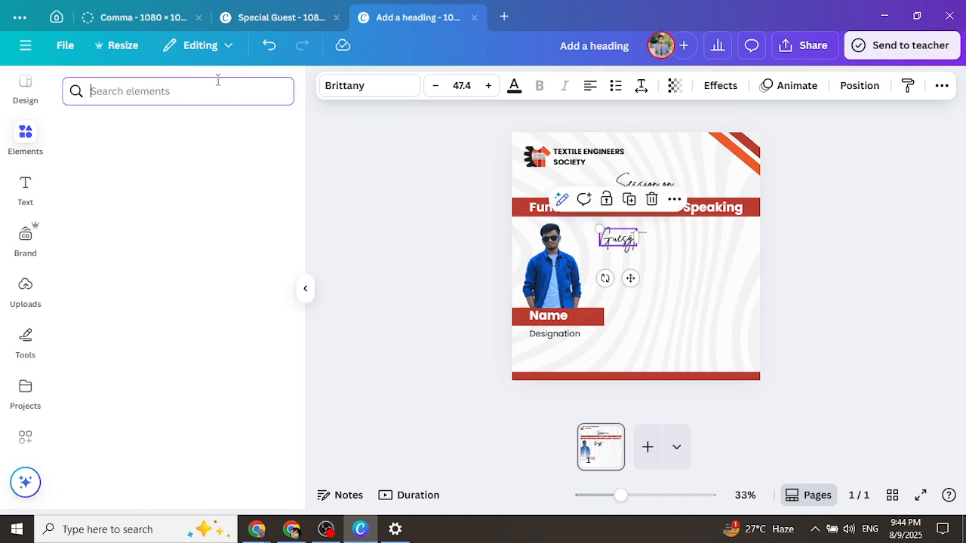
{"action": "type", "text": "arrow"}
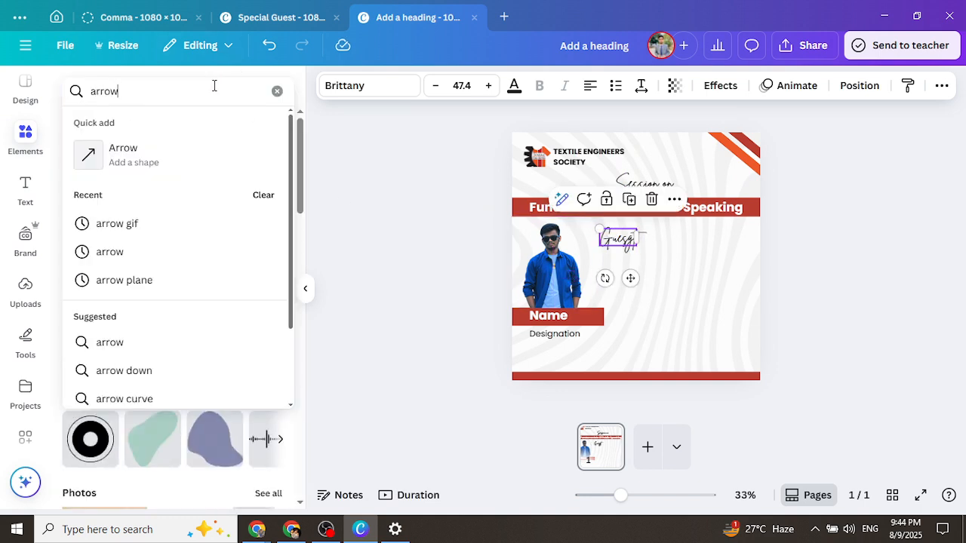
{"action": "key", "text": "Return"}
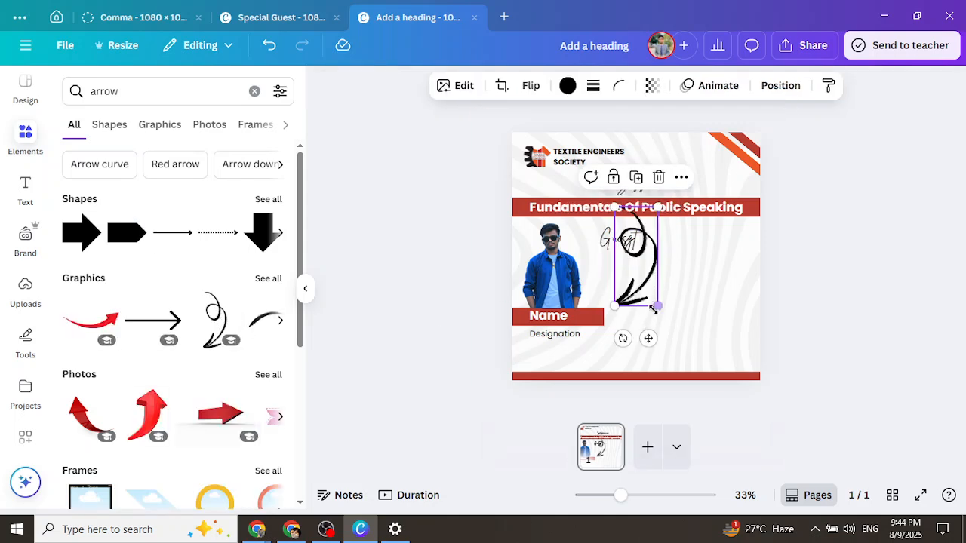
Resize and rotate the curly arrow, then place it just below the Guest label
{"action": "left_click_drag", "start_coordinate": [636, 280], "coordinate": [675, 280]}
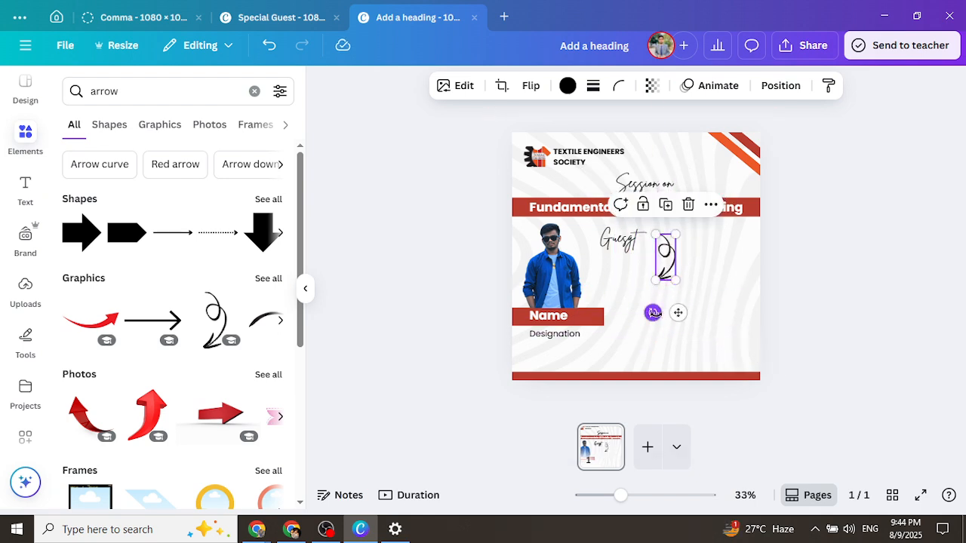
{"action": "left_click_drag", "start_coordinate": [654, 313], "coordinate": [664, 329]}
{"action": "left_click_drag", "start_coordinate": [659, 243], "coordinate": [611, 268]}
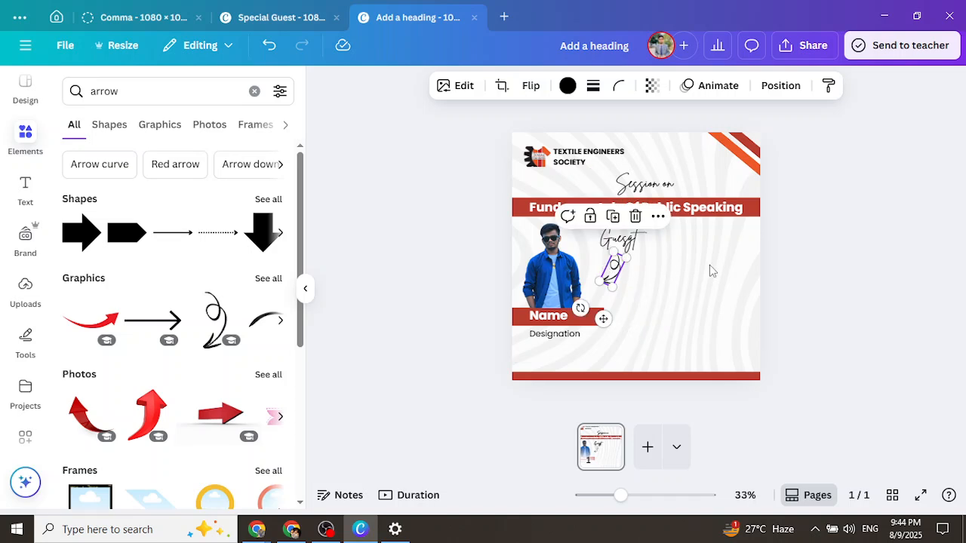
{"action": "left_click", "coordinate": [810, 264]}
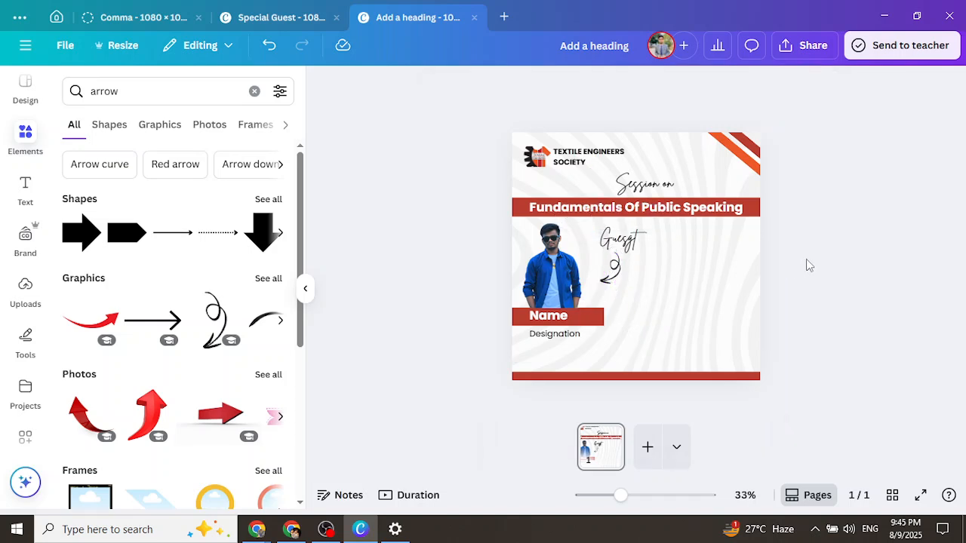
{"action": "left_click", "coordinate": [617, 242]}
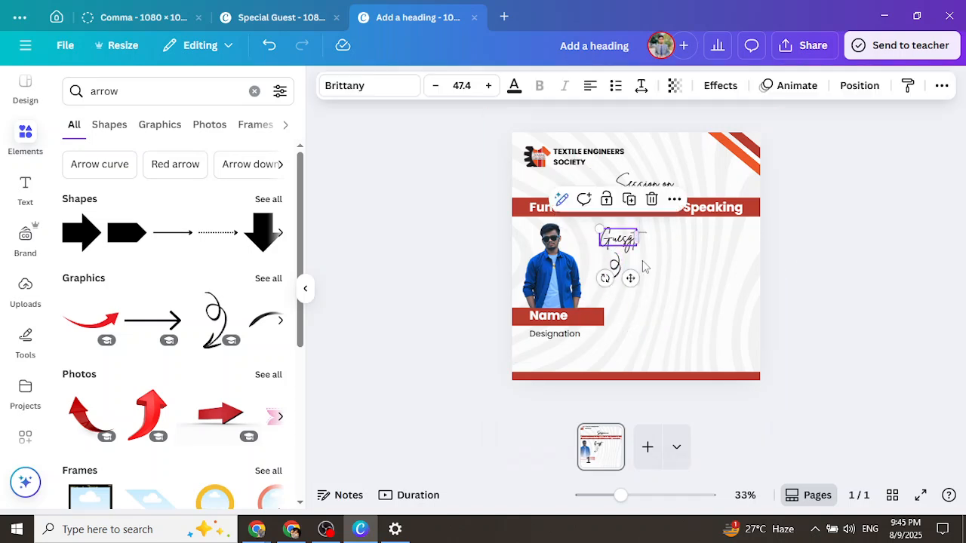
{"action": "left_click", "coordinate": [760, 251]}
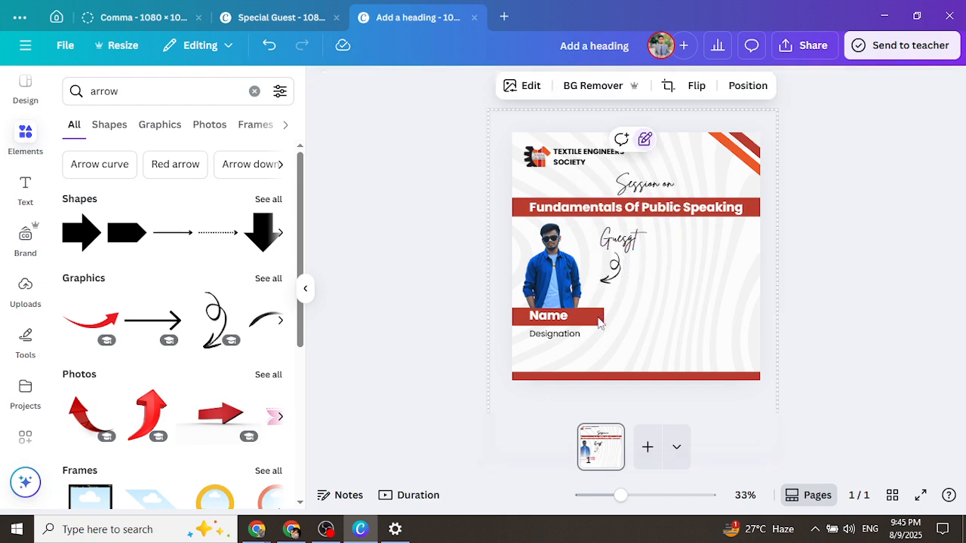
Duplicate the red Name bar and move the copy to the poster's right edge
{"action": "left_click", "coordinate": [603, 320]}
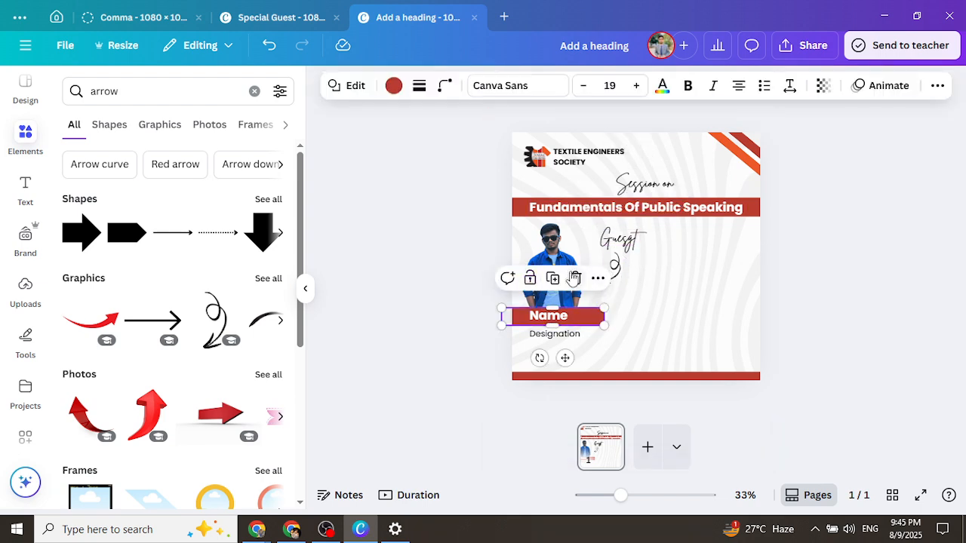
{"action": "left_click", "coordinate": [553, 279]}
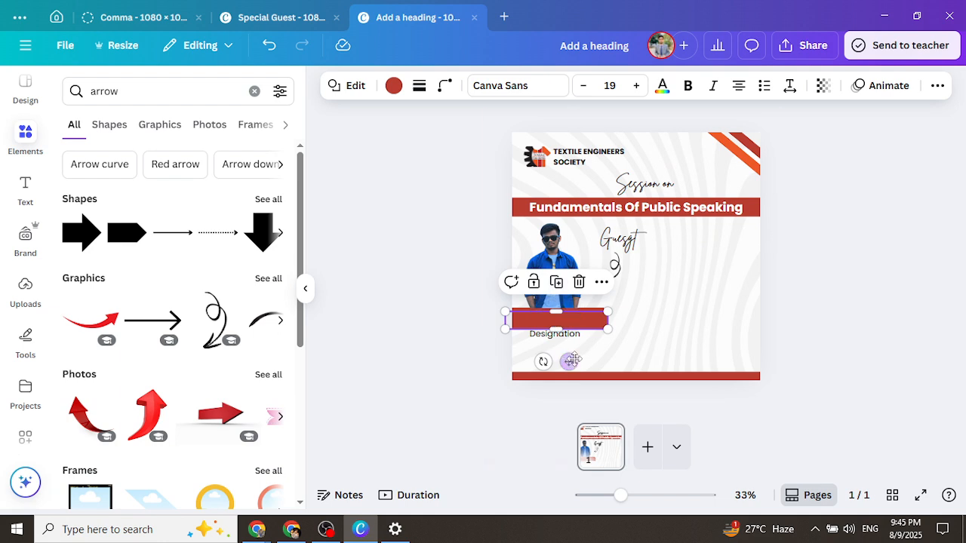
{"action": "left_click_drag", "start_coordinate": [566, 358], "coordinate": [750, 358]}
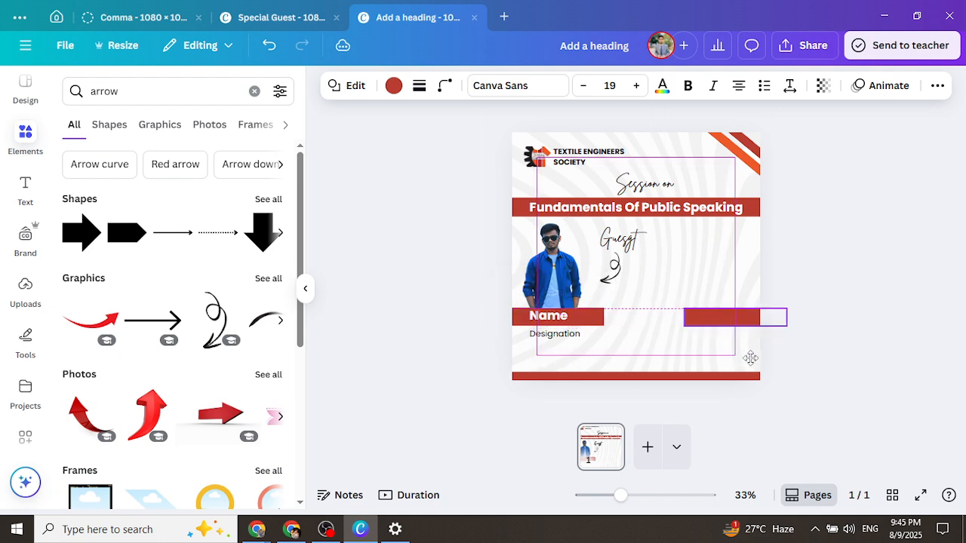
Duplicate the Name and Designation texts onto the new right-hand red bar
{"action": "left_click", "coordinate": [555, 318]}
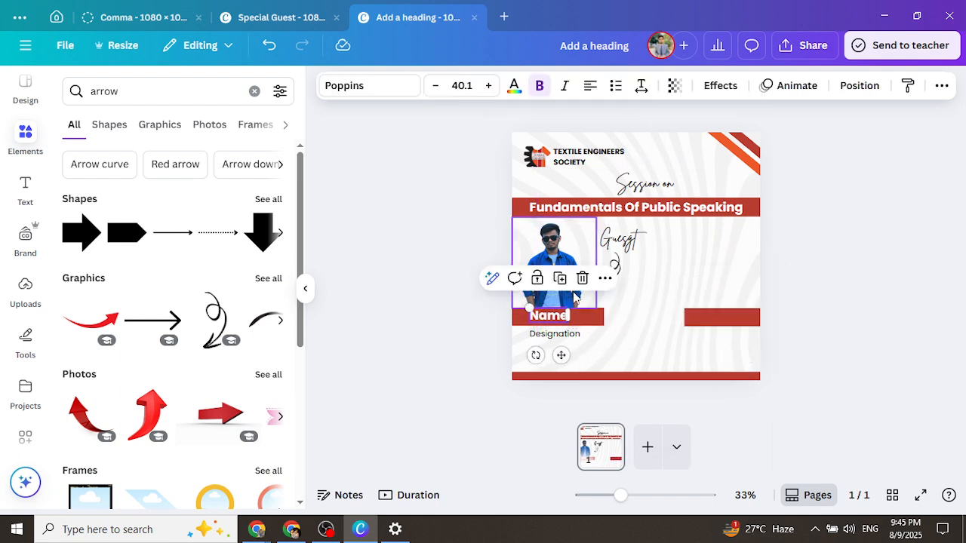
{"action": "left_click", "coordinate": [564, 282]}
{"action": "left_click_drag", "start_coordinate": [564, 358], "coordinate": [719, 354]}
{"action": "left_click", "coordinate": [556, 334]}
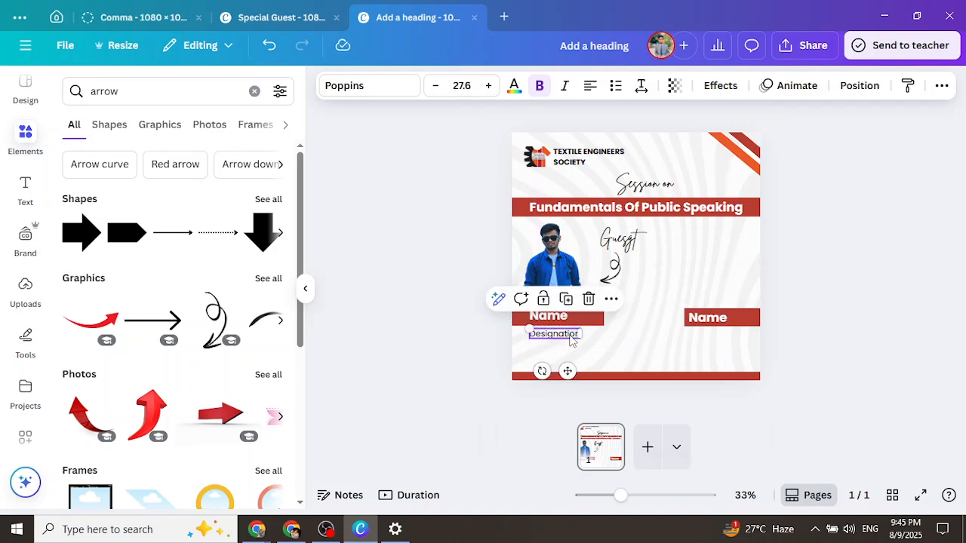
{"action": "left_click", "coordinate": [570, 303]}
{"action": "left_click_drag", "start_coordinate": [572, 373], "coordinate": [727, 366]}
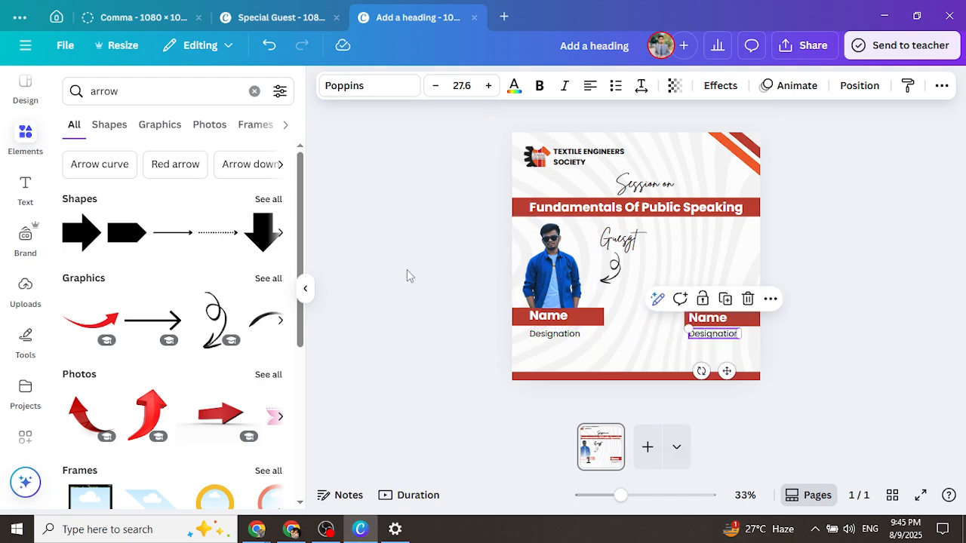
{"action": "left_click", "coordinate": [25, 287]}
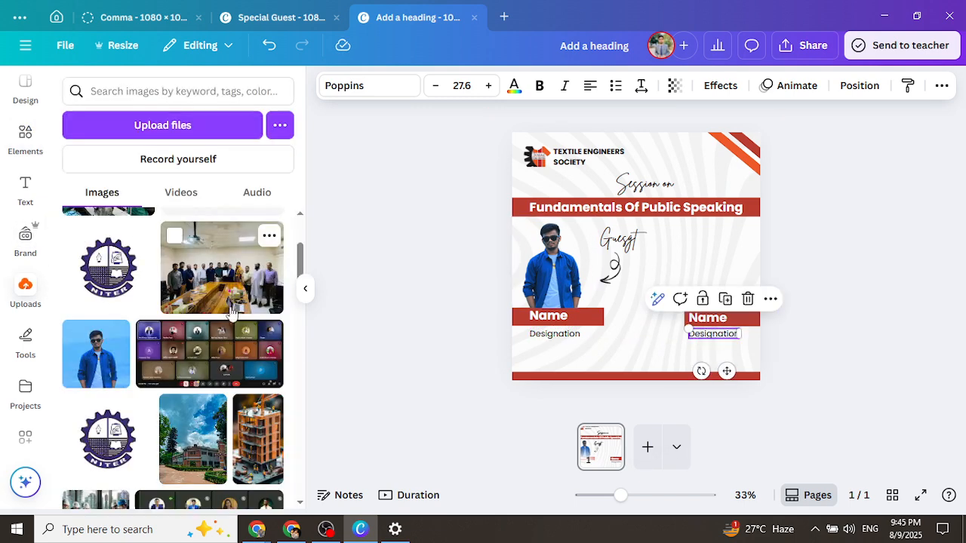
Add the suited guest's cut-out photo, size it and position it above the right Name bar
{"action": "scroll", "coordinate": [281, 266], "scroll_direction": "down", "scroll_amount": 4}
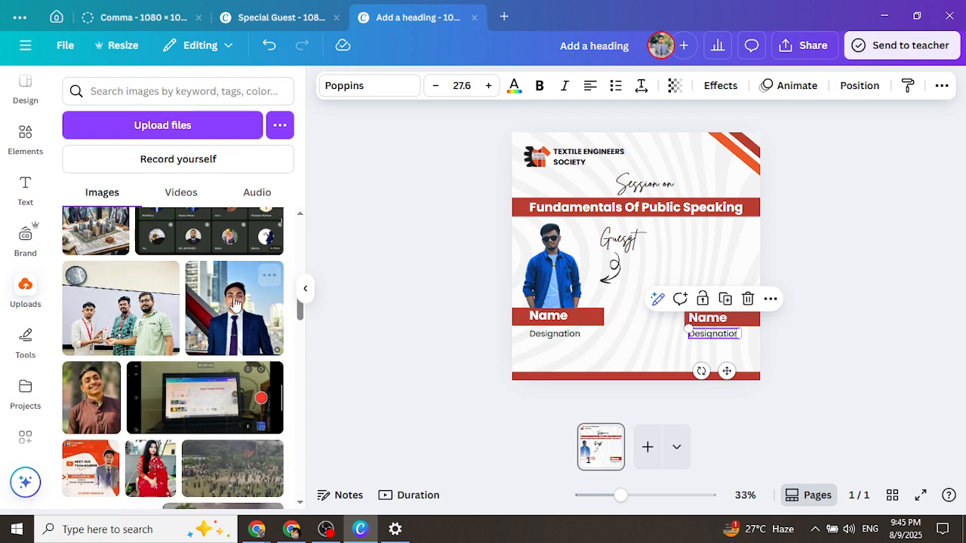
{"action": "left_click", "coordinate": [557, 195]}
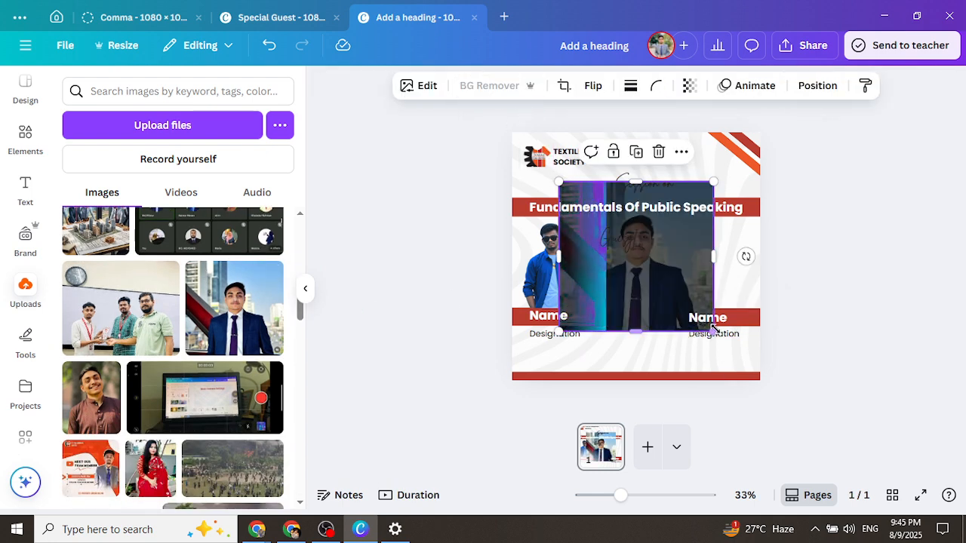
{"action": "left_click_drag", "start_coordinate": [713, 333], "coordinate": [654, 273]}
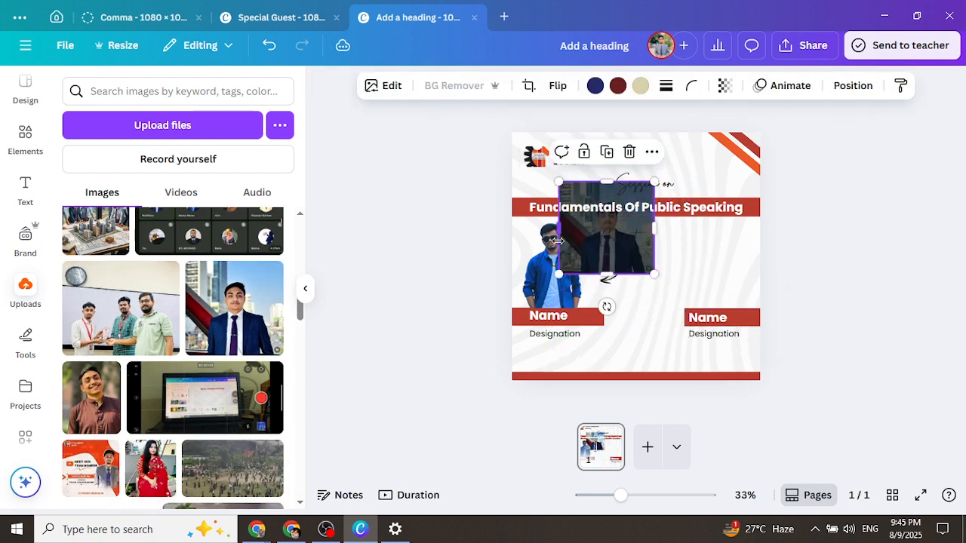
{"action": "left_click_drag", "start_coordinate": [577, 243], "coordinate": [683, 279]}
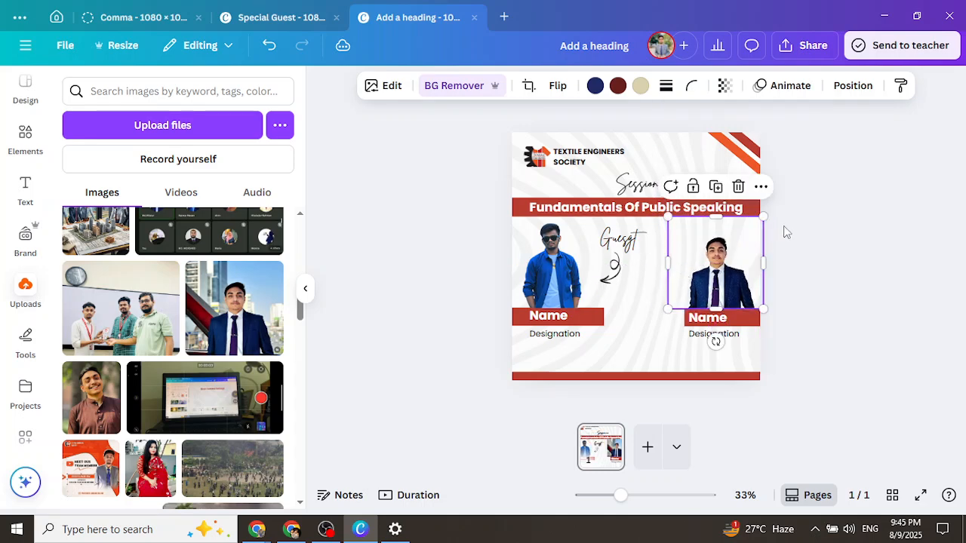
{"action": "left_click_drag", "start_coordinate": [764, 215], "coordinate": [773, 206]}
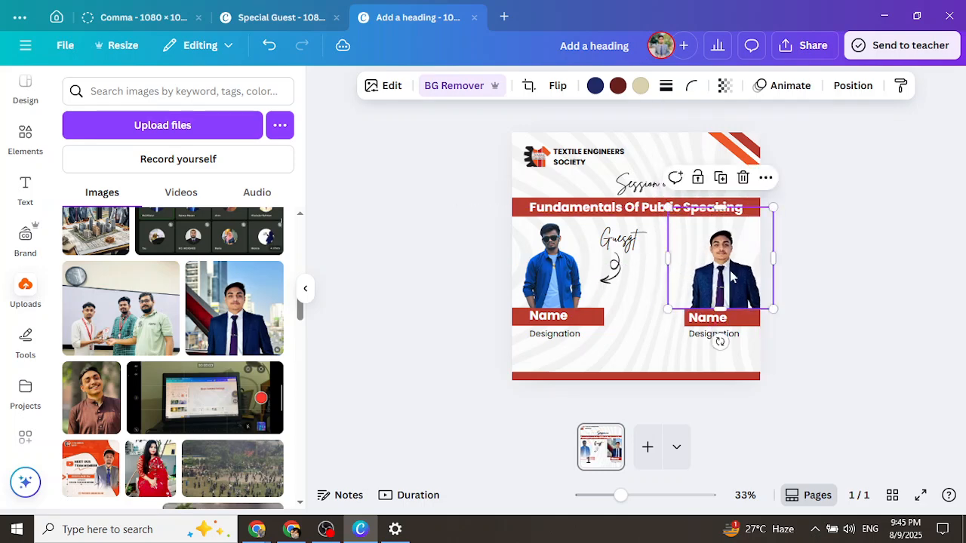
{"action": "left_click_drag", "start_coordinate": [730, 278], "coordinate": [726, 269]}
{"action": "left_click", "coordinate": [740, 285]}
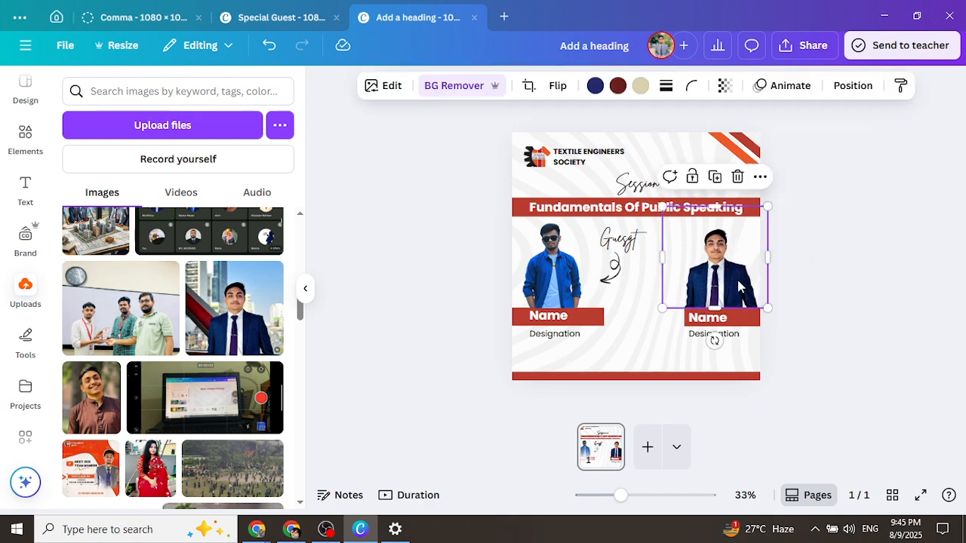
{"action": "key", "text": "Right"}
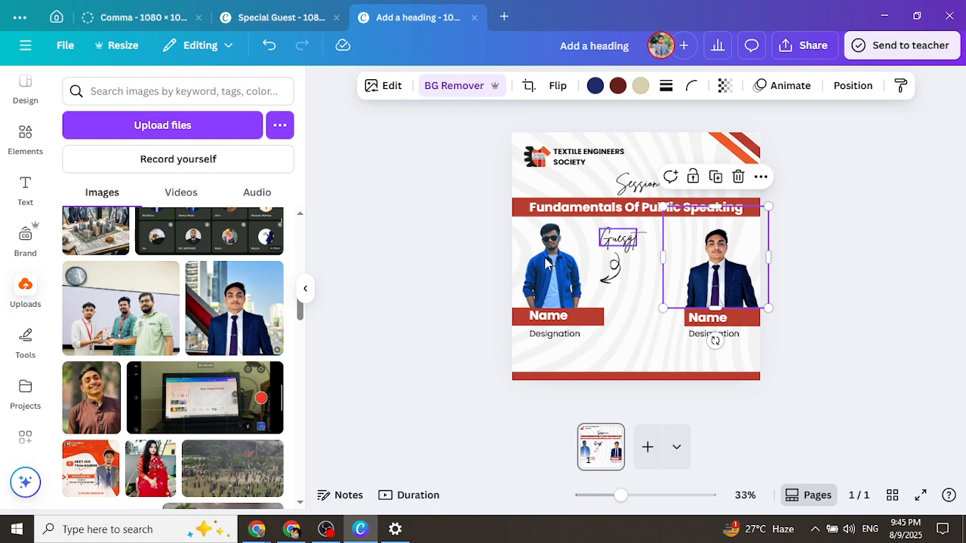
{"action": "left_click", "coordinate": [540, 264]}
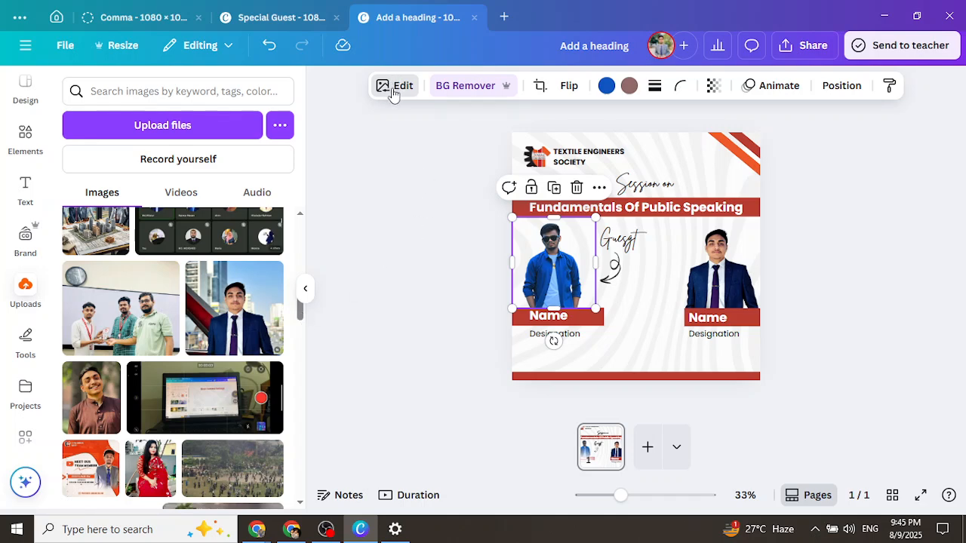
Apply the Outline shadow from Edit's Shadows effects to the left blue-shirt photo
{"action": "left_click", "coordinate": [815, 532]}
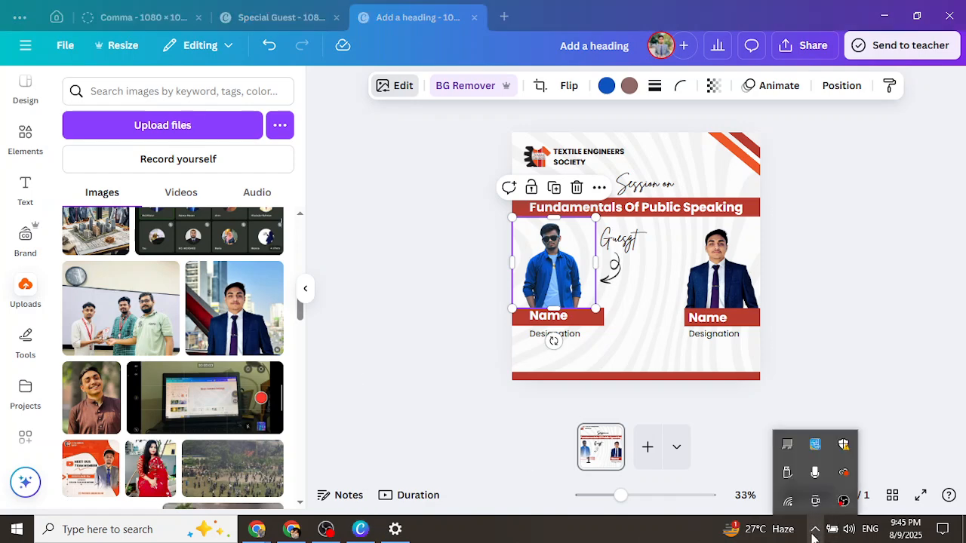
{"action": "left_click", "coordinate": [815, 533]}
{"action": "left_click", "coordinate": [408, 87]}
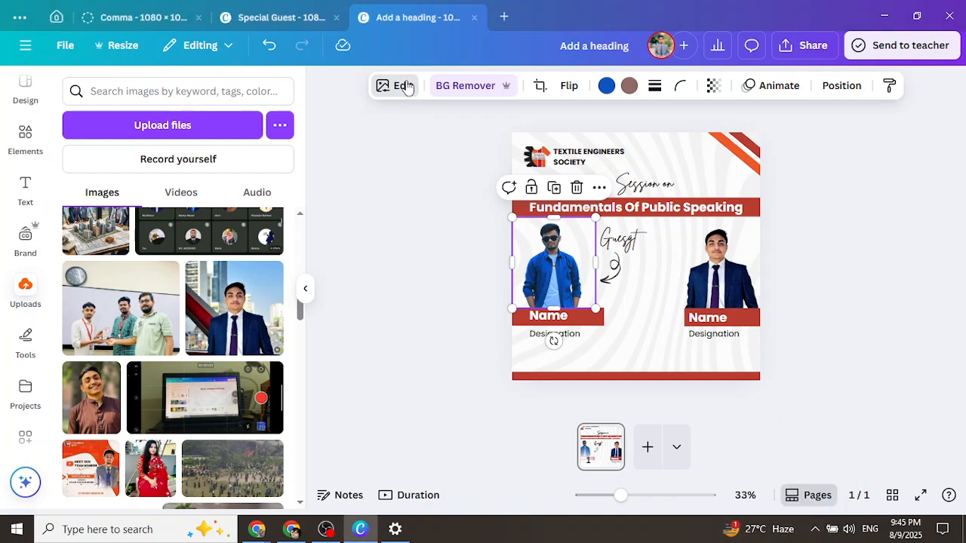
{"action": "left_click", "coordinate": [401, 87]}
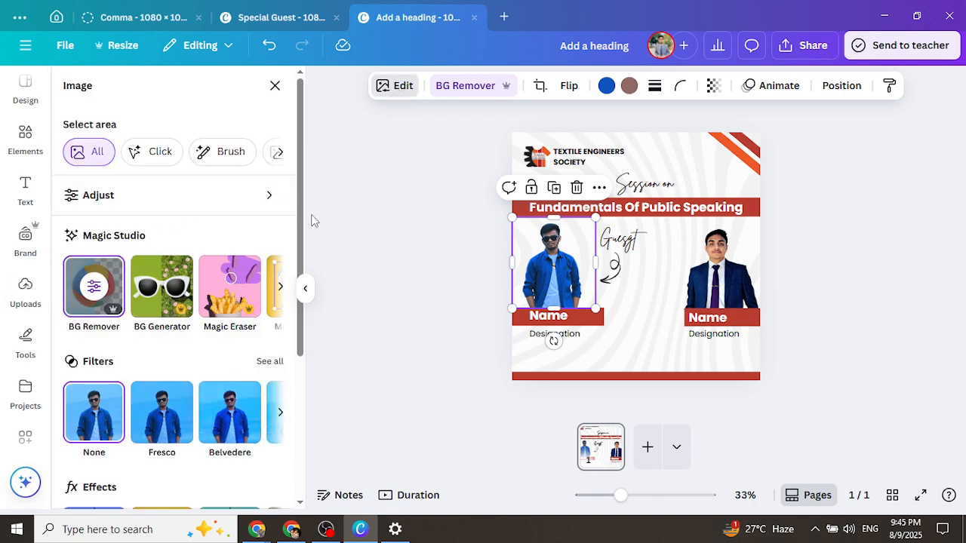
{"action": "scroll", "coordinate": [89, 285], "scroll_direction": "down", "scroll_amount": 3}
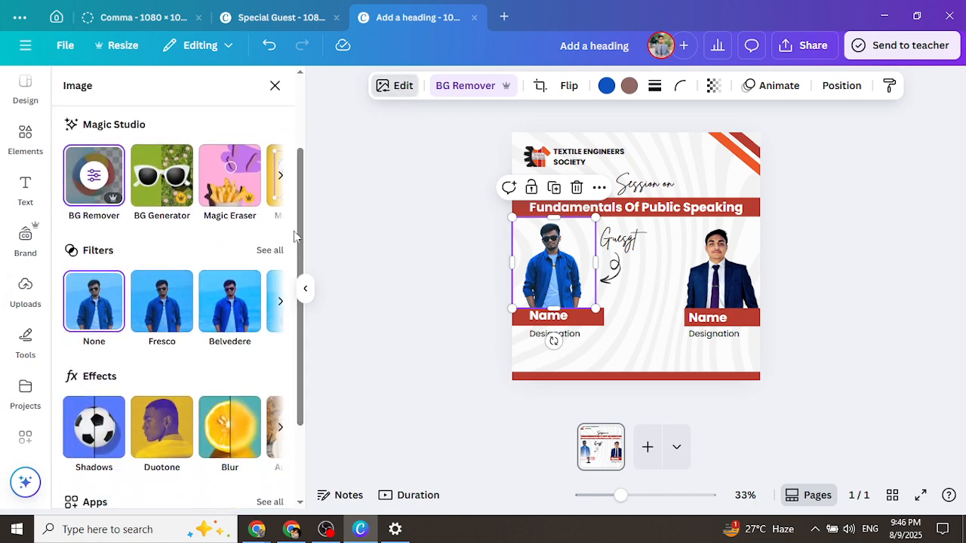
{"action": "scroll", "coordinate": [302, 238], "scroll_direction": "down", "scroll_amount": 1}
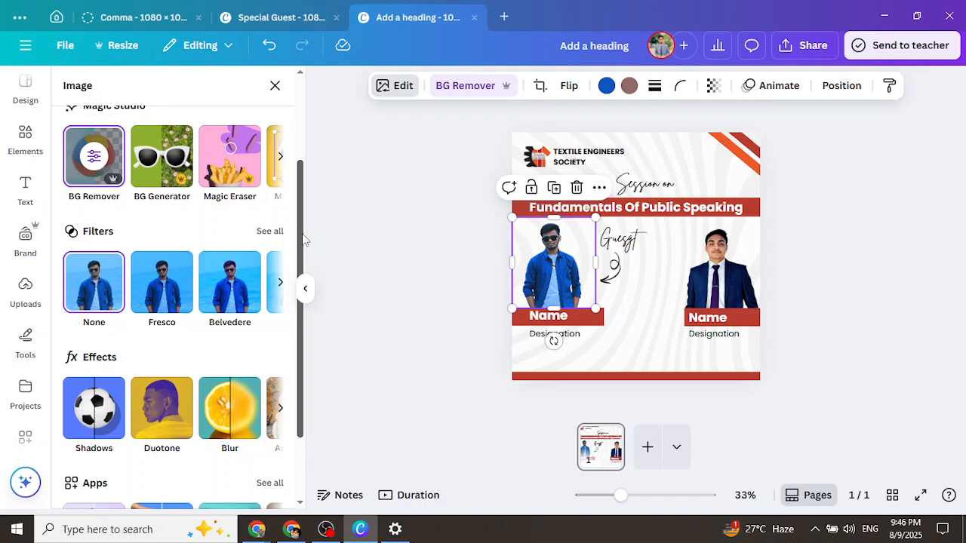
{"action": "scroll", "coordinate": [304, 240], "scroll_direction": "down", "scroll_amount": 2}
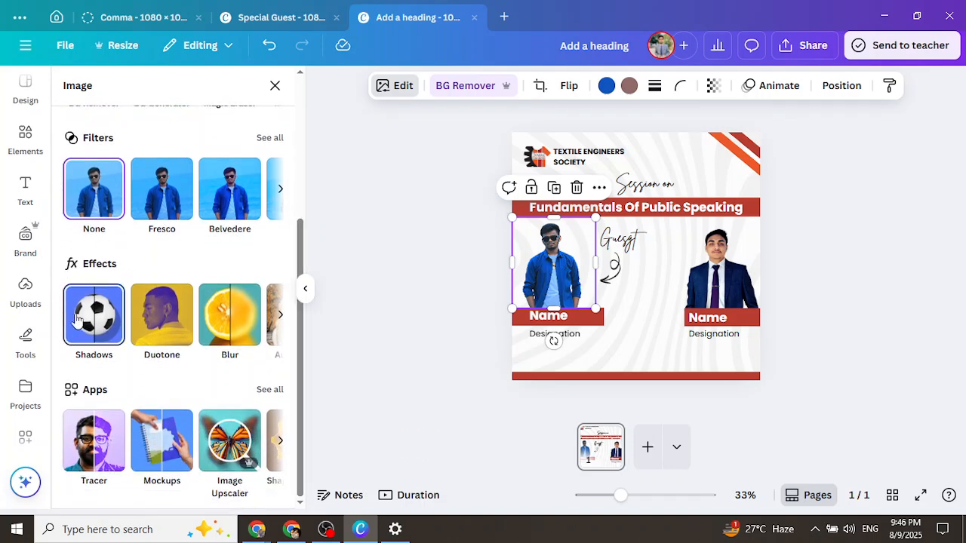
{"action": "left_click", "coordinate": [78, 320]}
{"action": "left_click", "coordinate": [263, 258]}
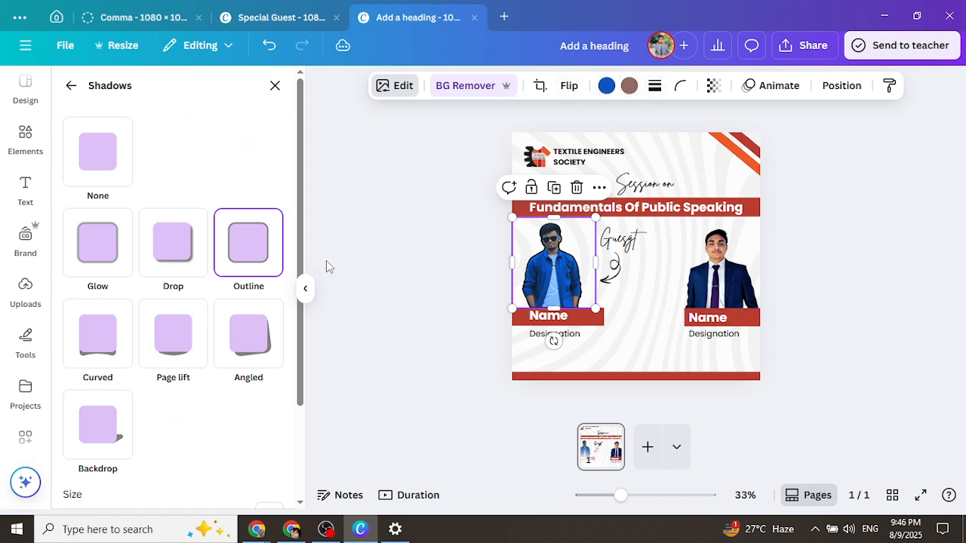
Set the left outline to #8B0C0C at size 27, then apply Outline to the right photo
{"action": "scroll", "coordinate": [299, 317], "scroll_direction": "down", "scroll_amount": 2}
{"action": "scroll", "coordinate": [298, 341], "scroll_direction": "down", "scroll_amount": 1}
{"action": "left_click", "coordinate": [272, 431]}
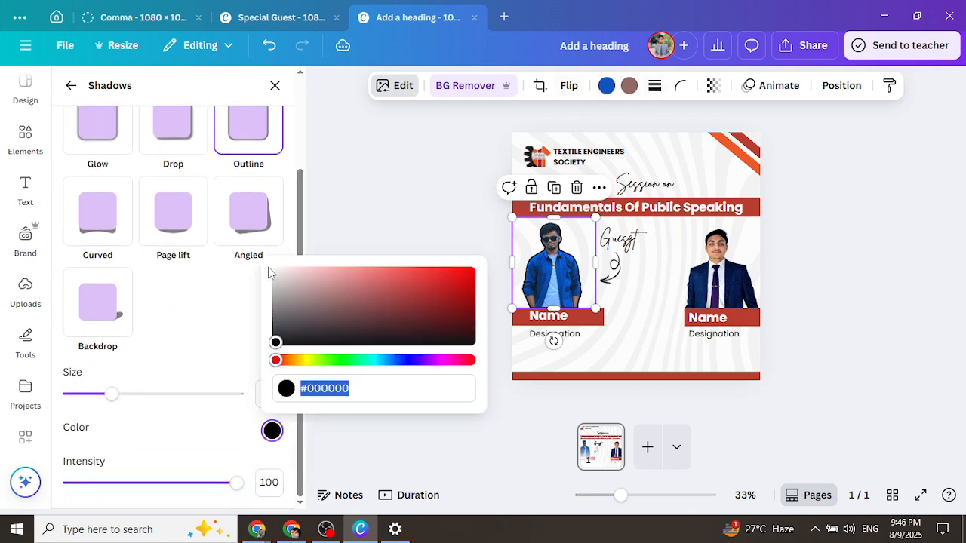
{"action": "left_click", "coordinate": [459, 285]}
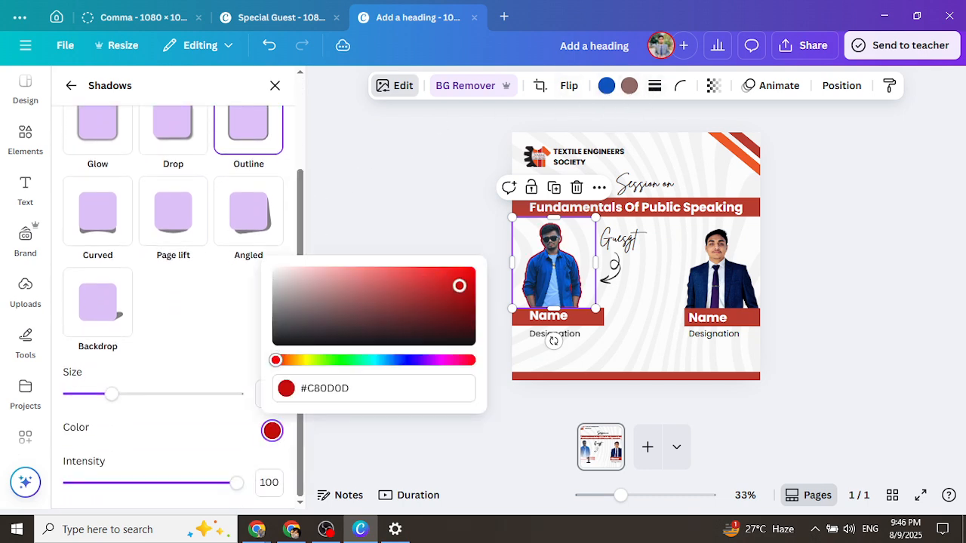
{"action": "left_click", "coordinate": [458, 298]}
{"action": "left_click", "coordinate": [458, 281]}
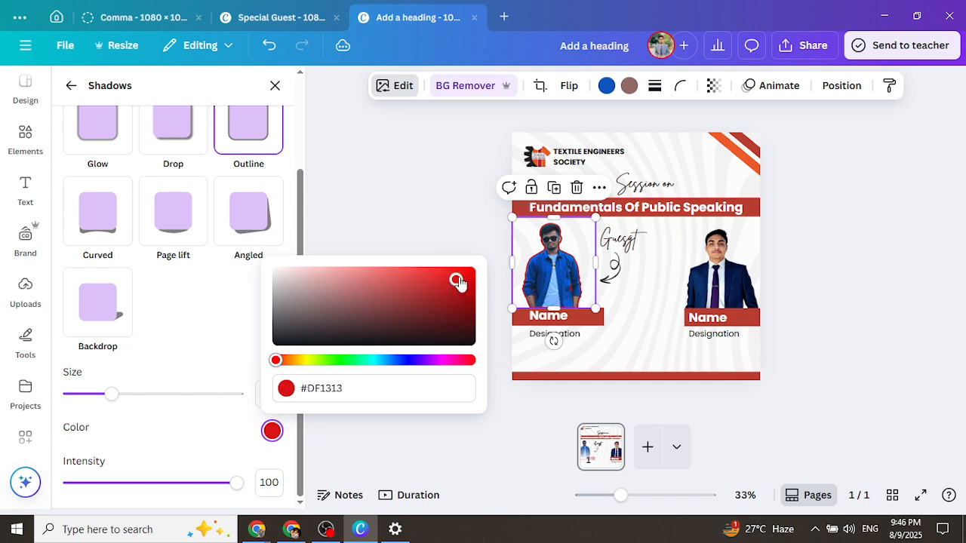
{"action": "left_click", "coordinate": [452, 302]}
{"action": "left_click", "coordinate": [455, 302]}
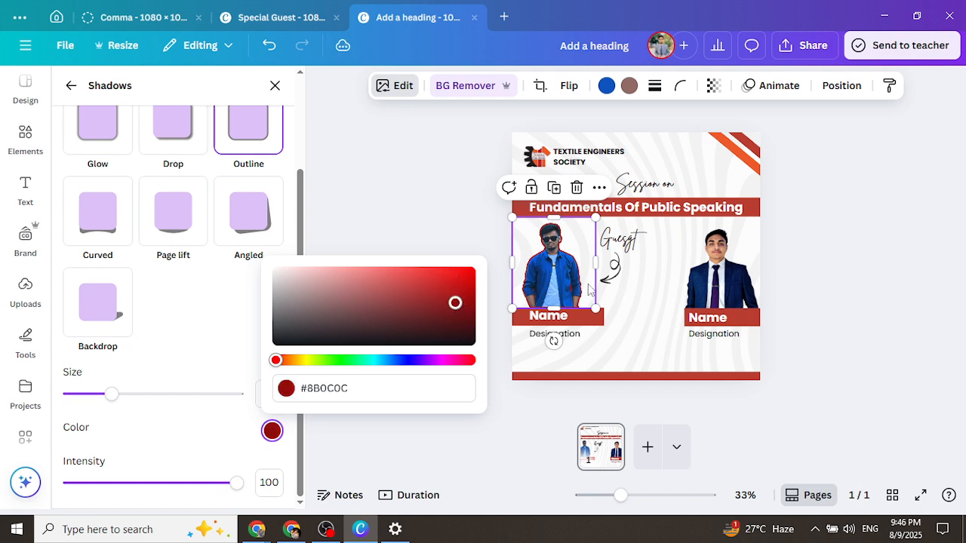
{"action": "mouse_move", "coordinate": [114, 394]}
{"action": "left_mouse_down"}
{"action": "mouse_move", "coordinate": [125, 395]}
{"action": "mouse_move", "coordinate": [104, 400]}
{"action": "mouse_move", "coordinate": [114, 399]}
{"action": "left_mouse_up"}
{"action": "left_click", "coordinate": [734, 280]}
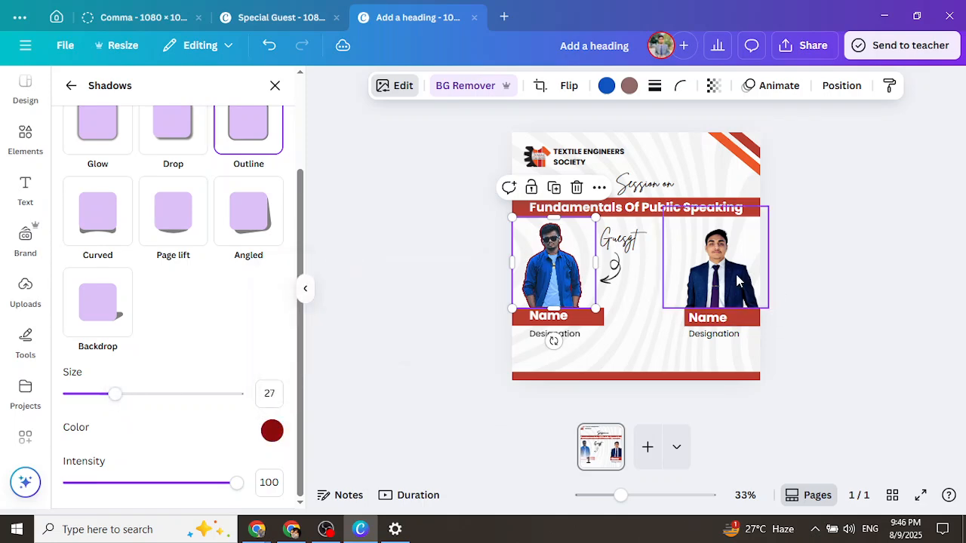
{"action": "left_click", "coordinate": [273, 276]}
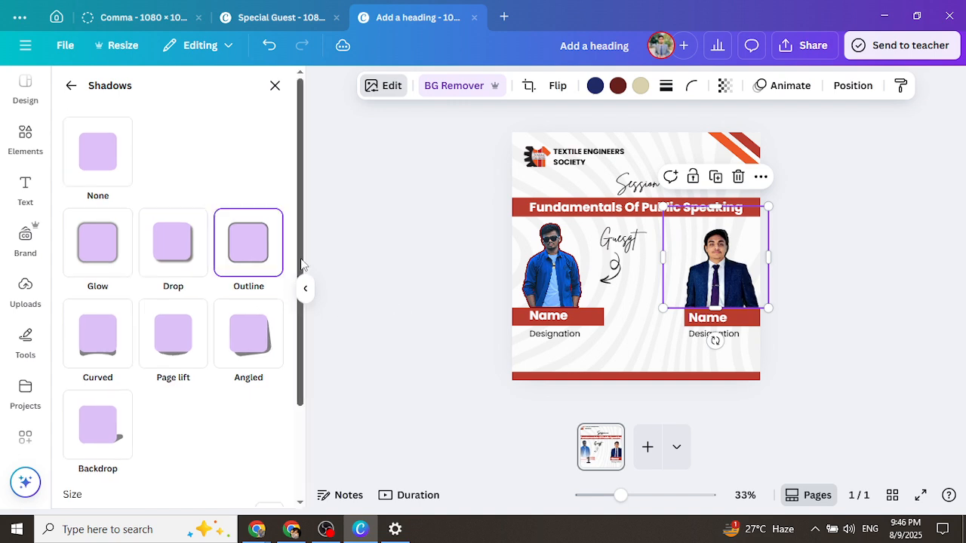